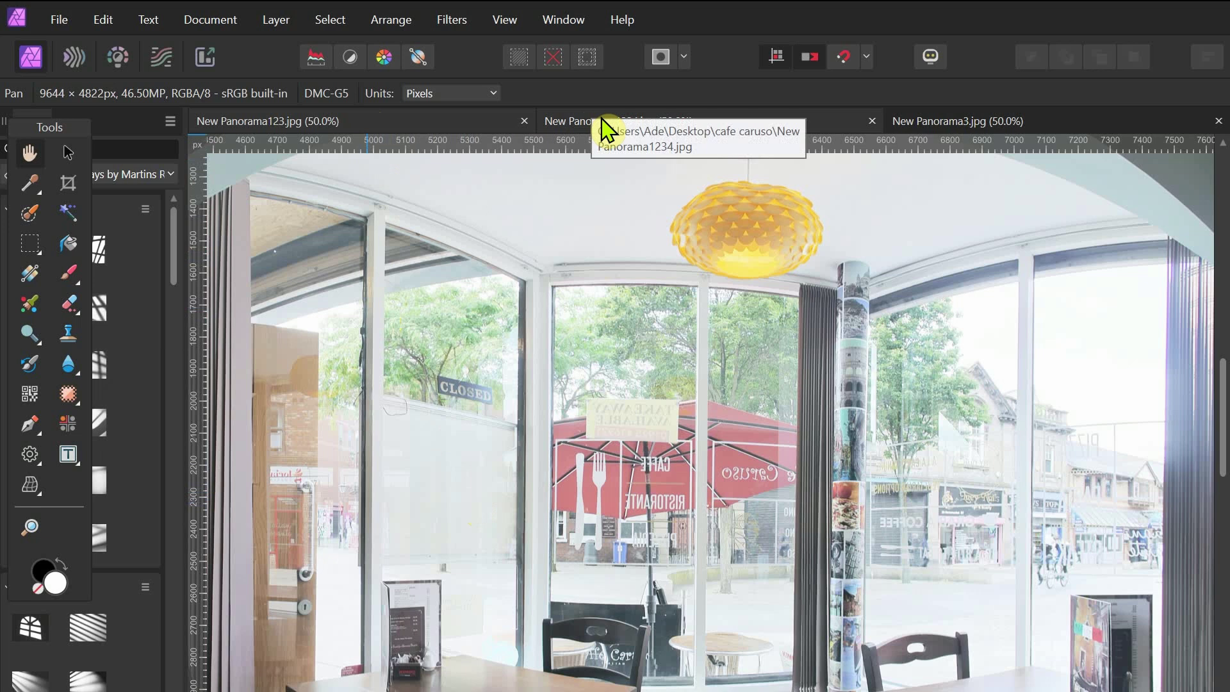
- Compare New Panorama3.jpg and New Panorama123.jpg, ending on New Panorama1234.jpg
left_click(926, 121)
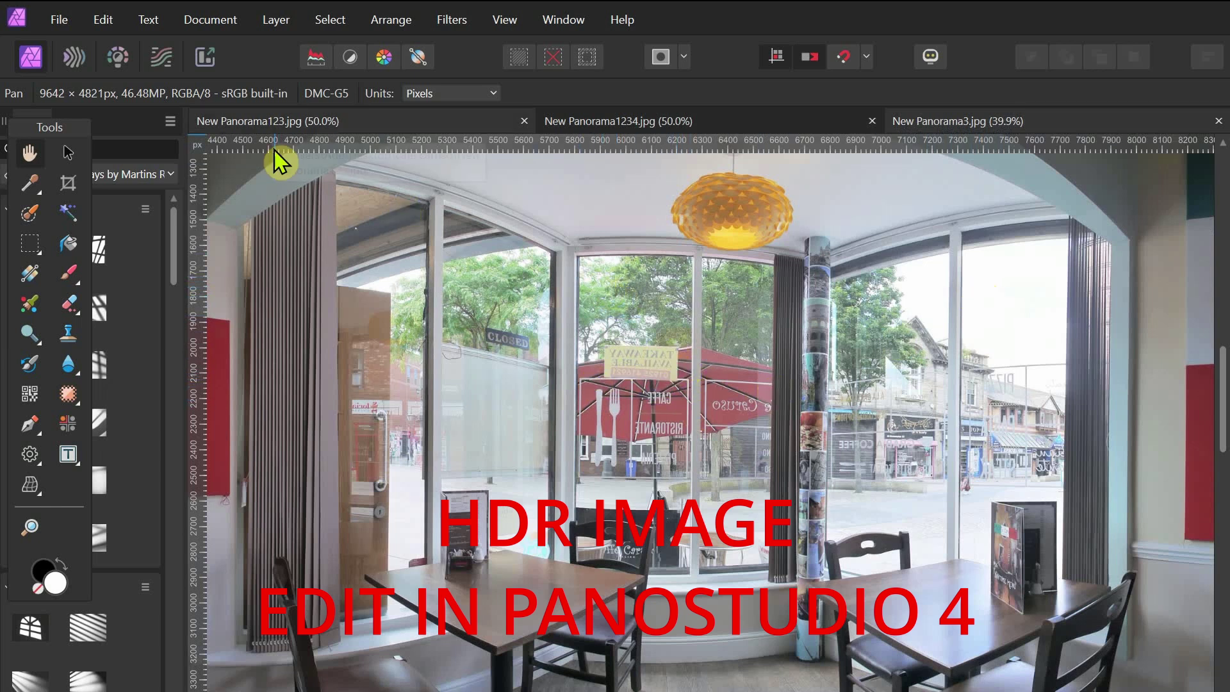
left_click(287, 120)
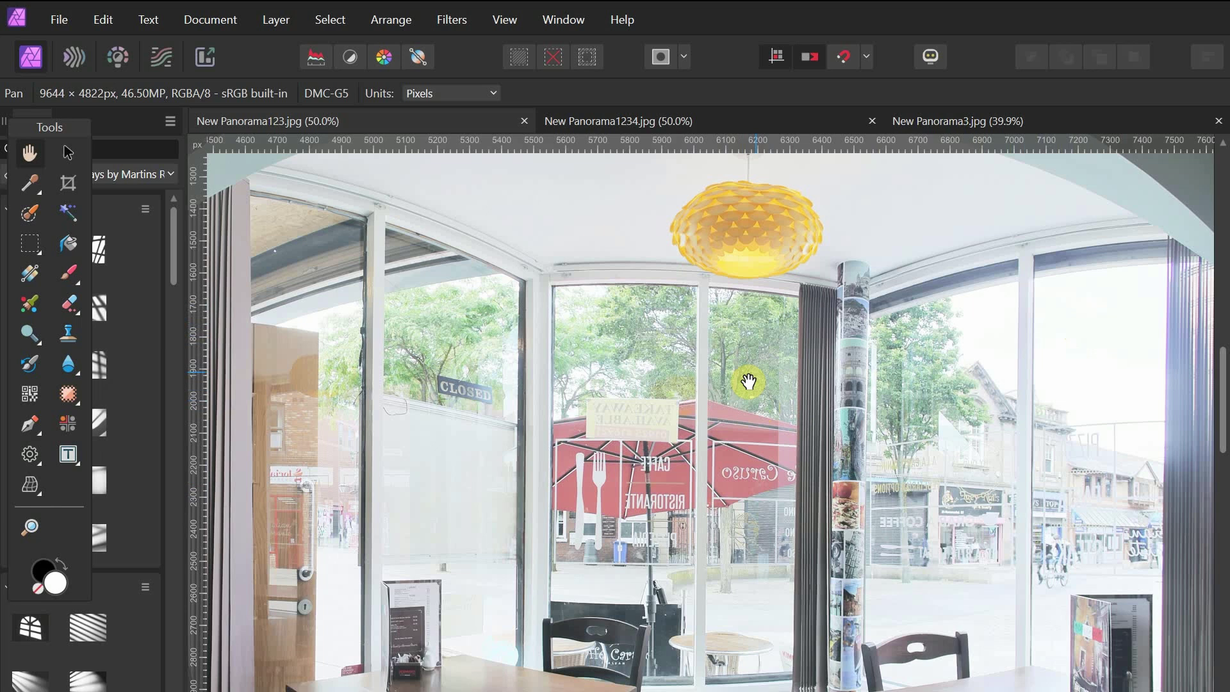
left_click(940, 122)
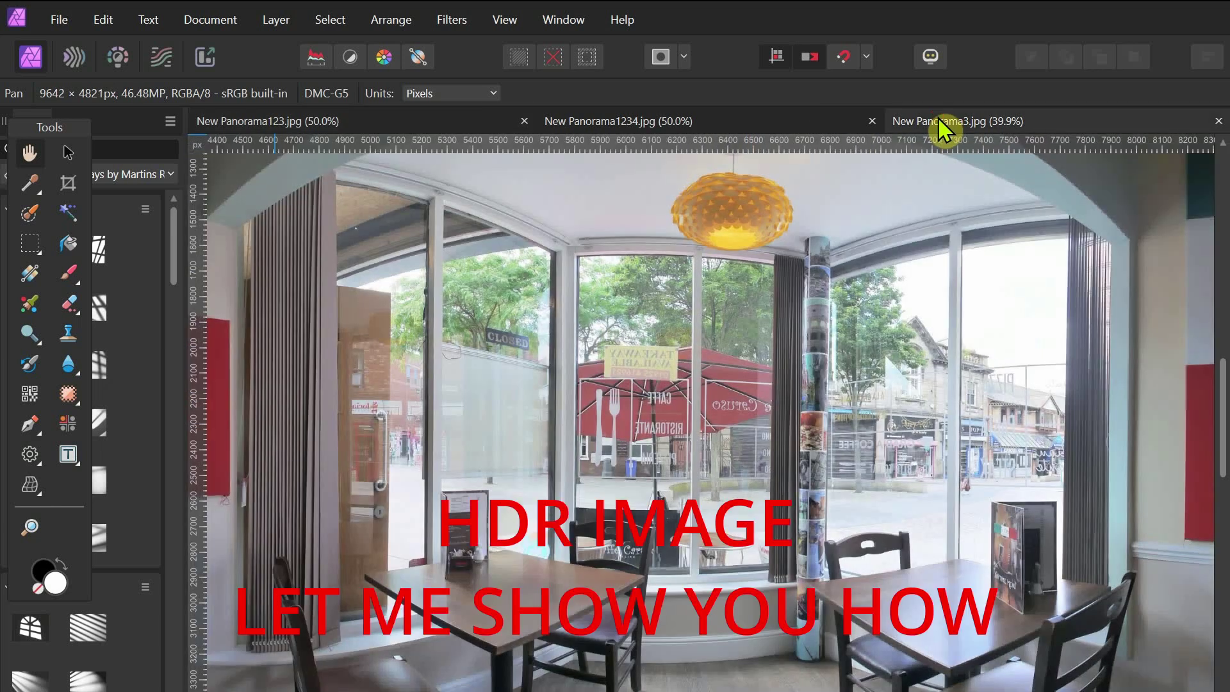
left_click(657, 122)
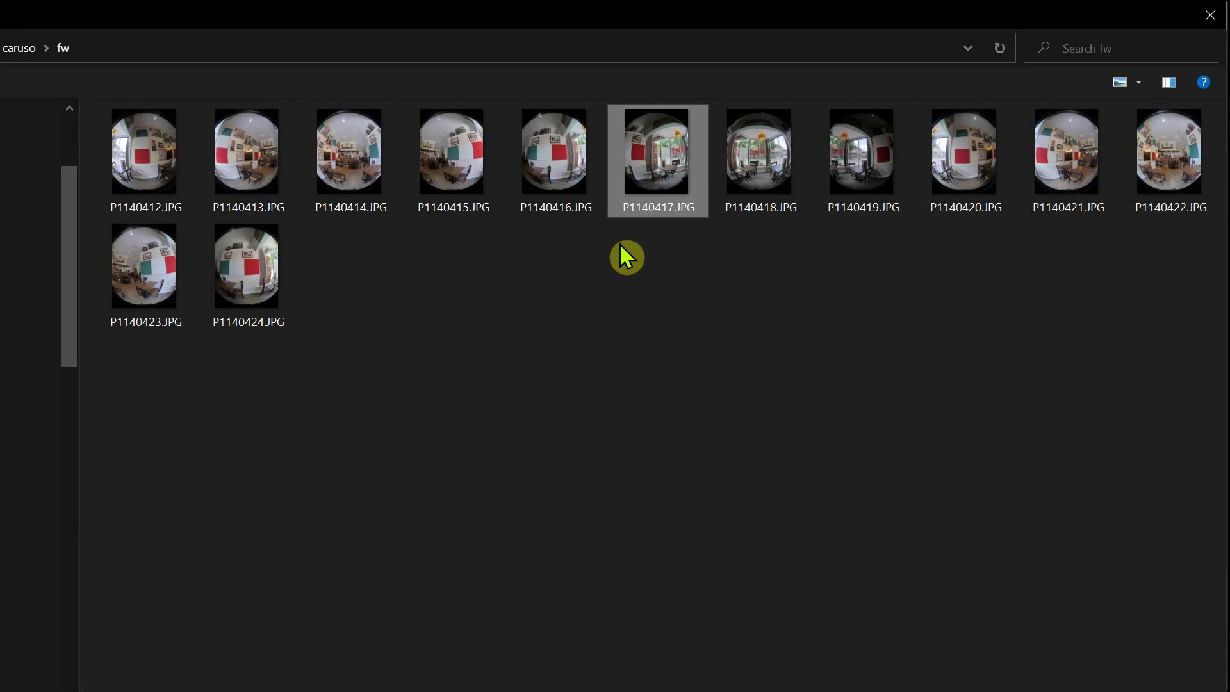
- Select photos P1140417 through P1140424 in the fw folder and load them into PanoramaStudio
left_click(251, 299, "shift")
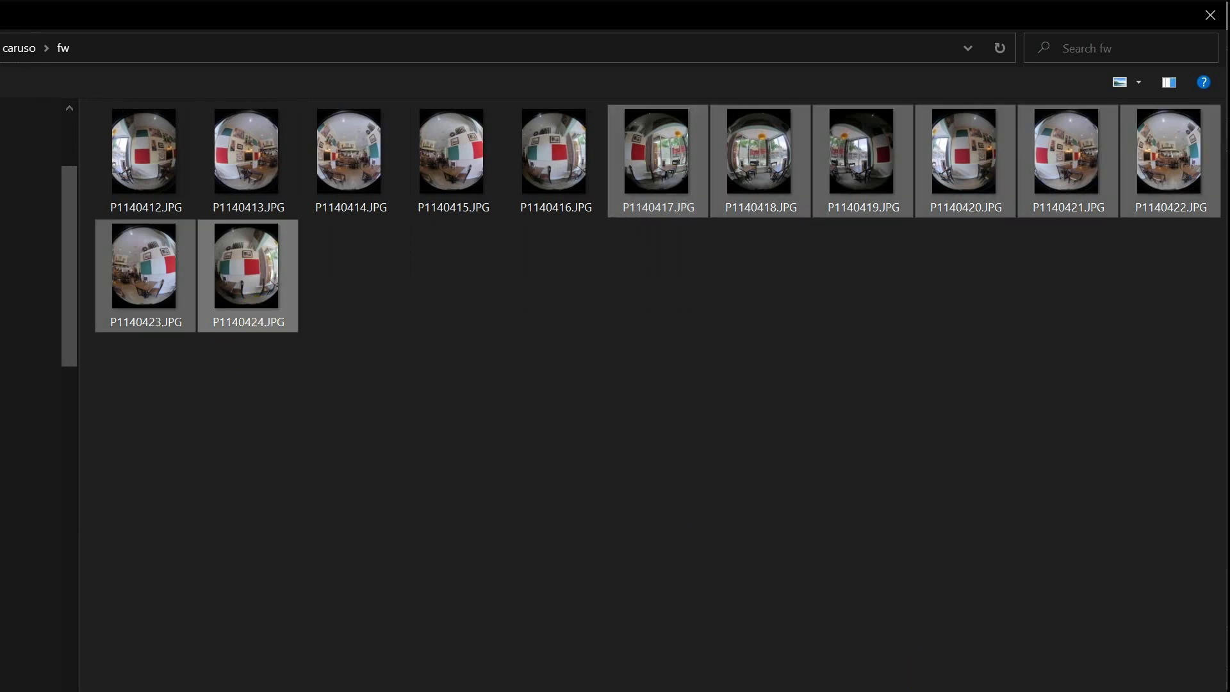
key("Return")
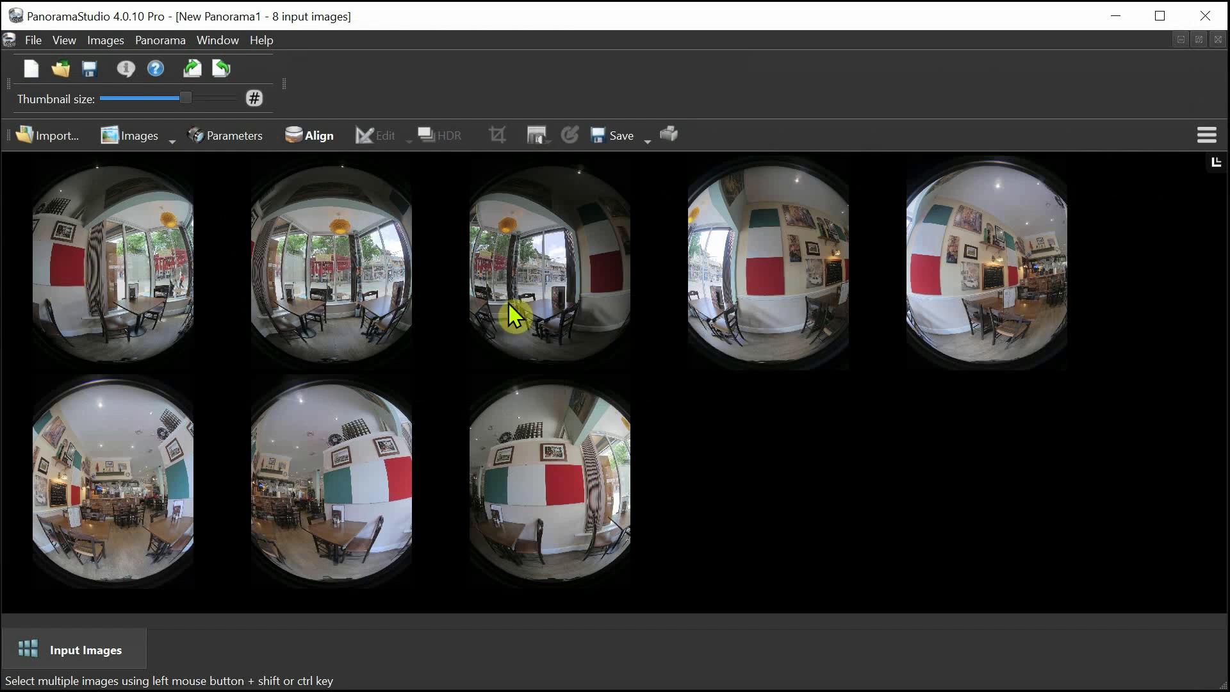
- Set the camera parameters' lens type to Circular fisheye and confirm them
left_click(145, 135)
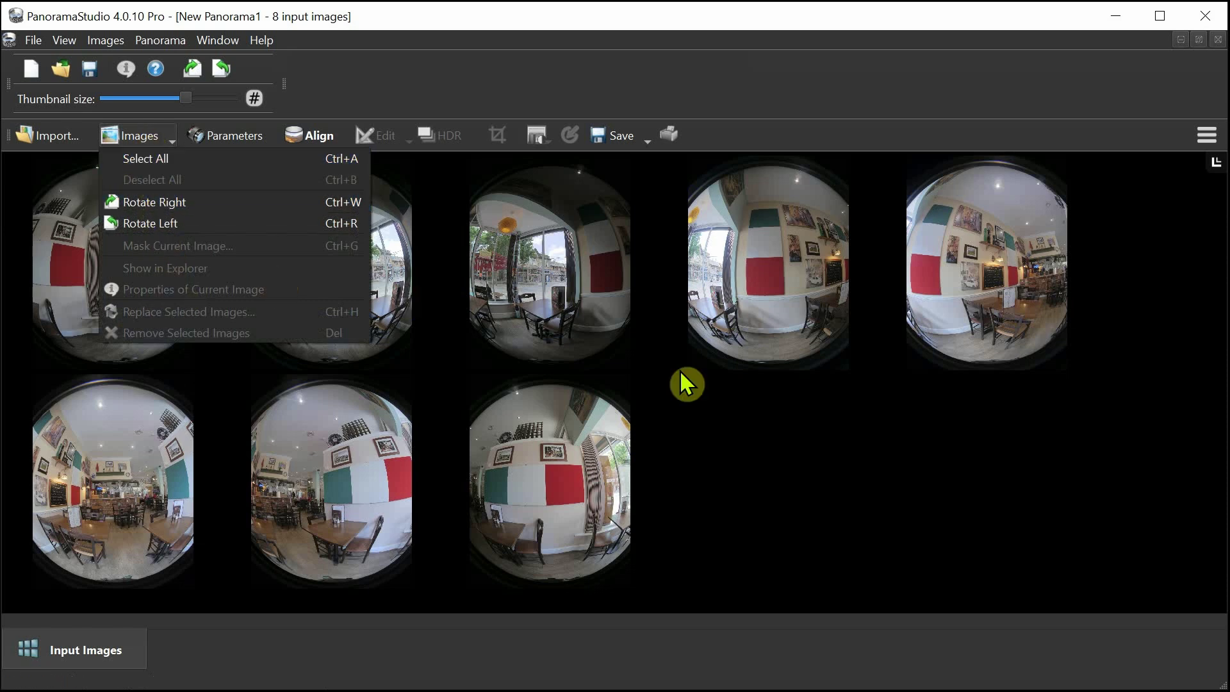
left_click(716, 458)
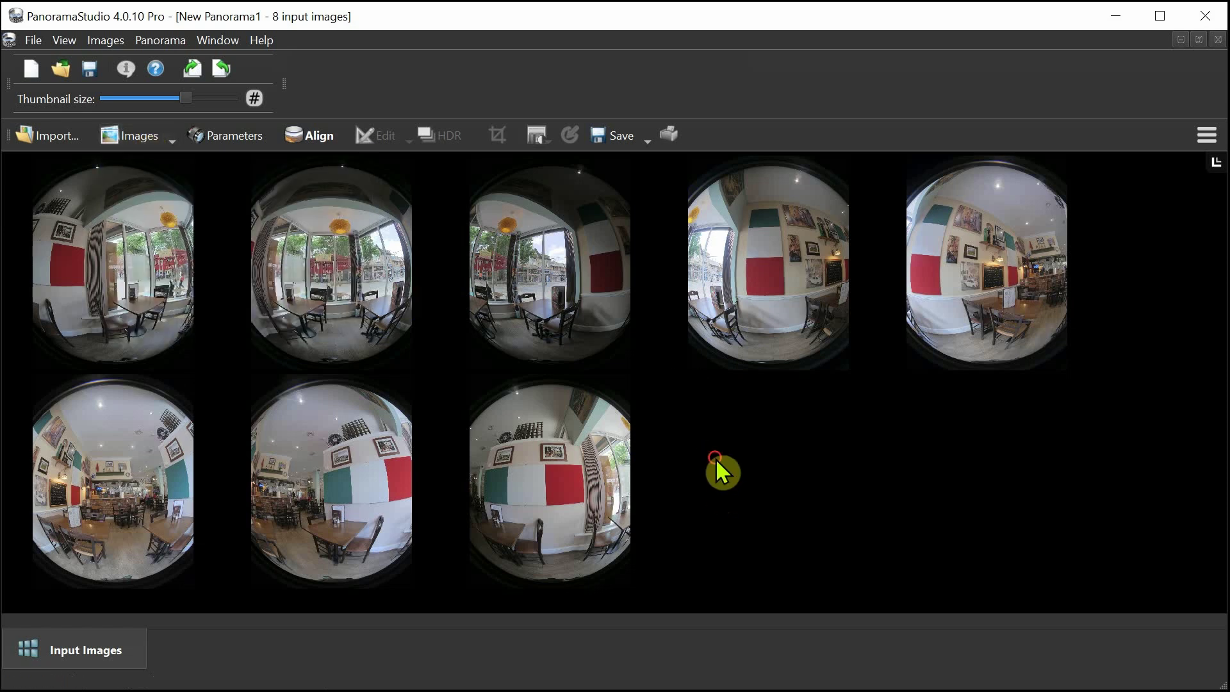
left_click(235, 136)
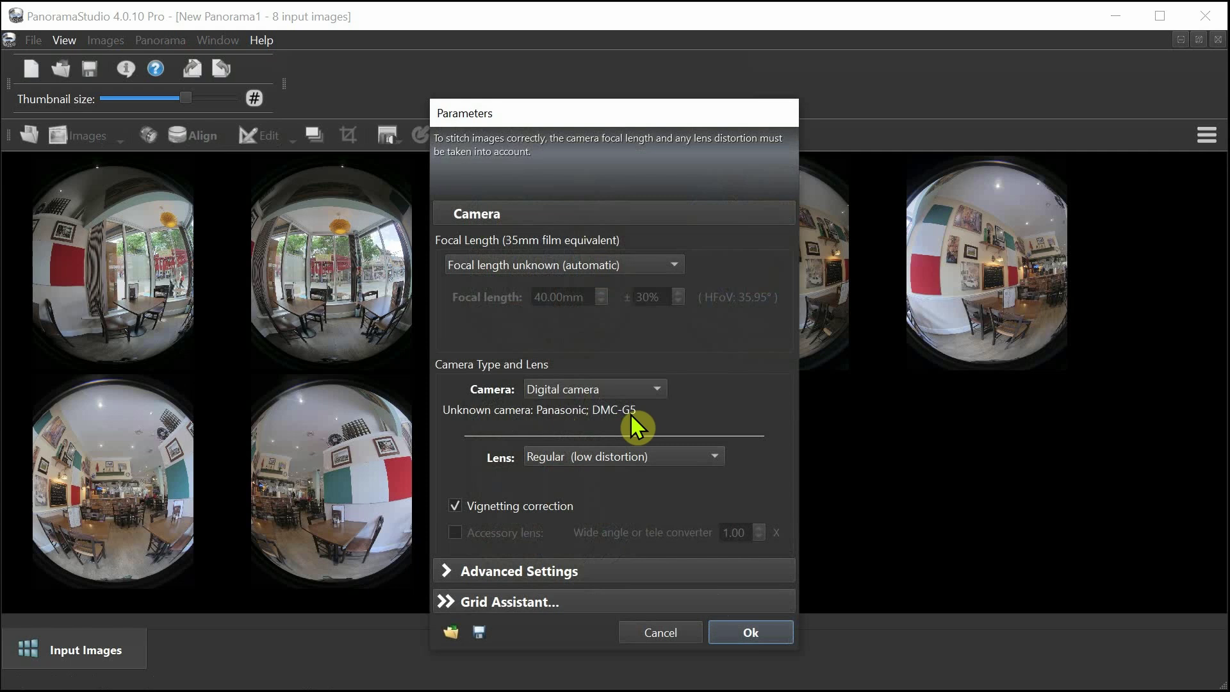
left_click(710, 456)
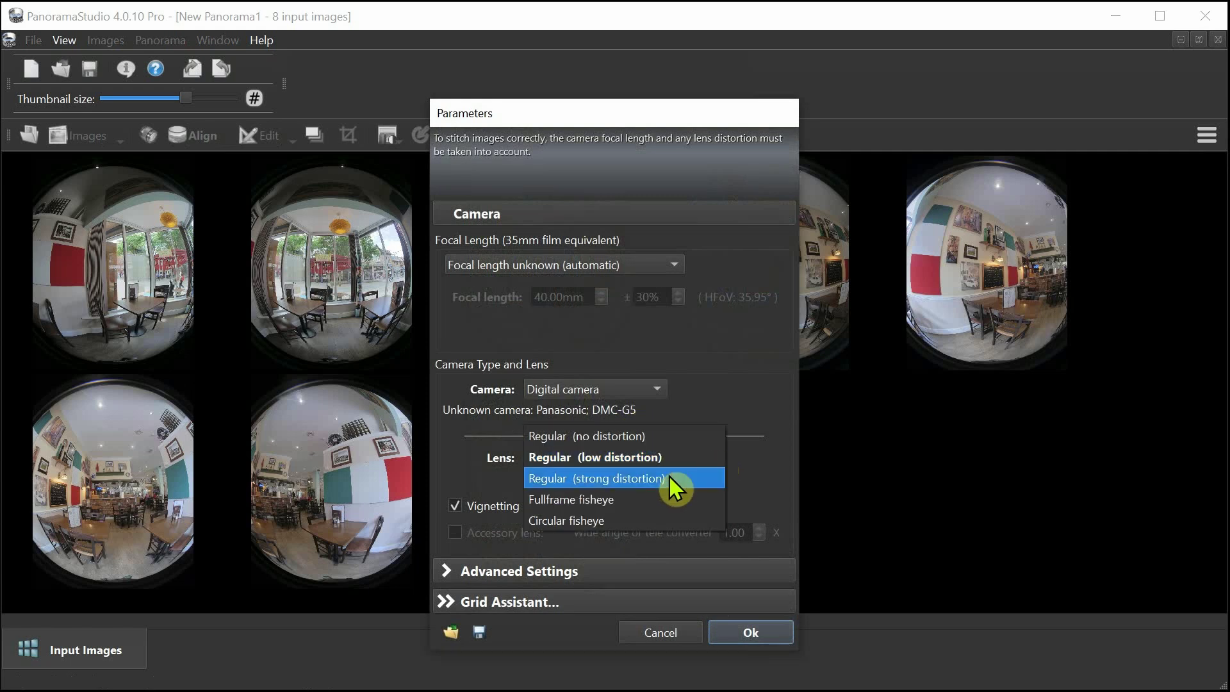
left_click(631, 522)
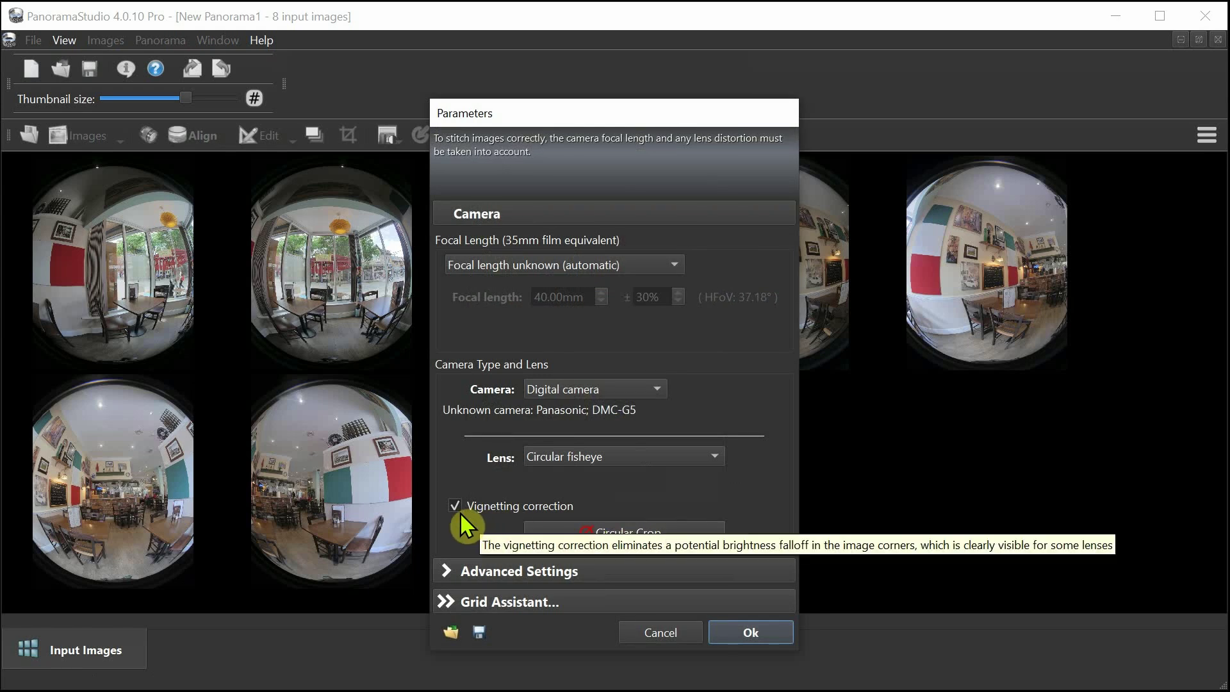
left_click(447, 572)
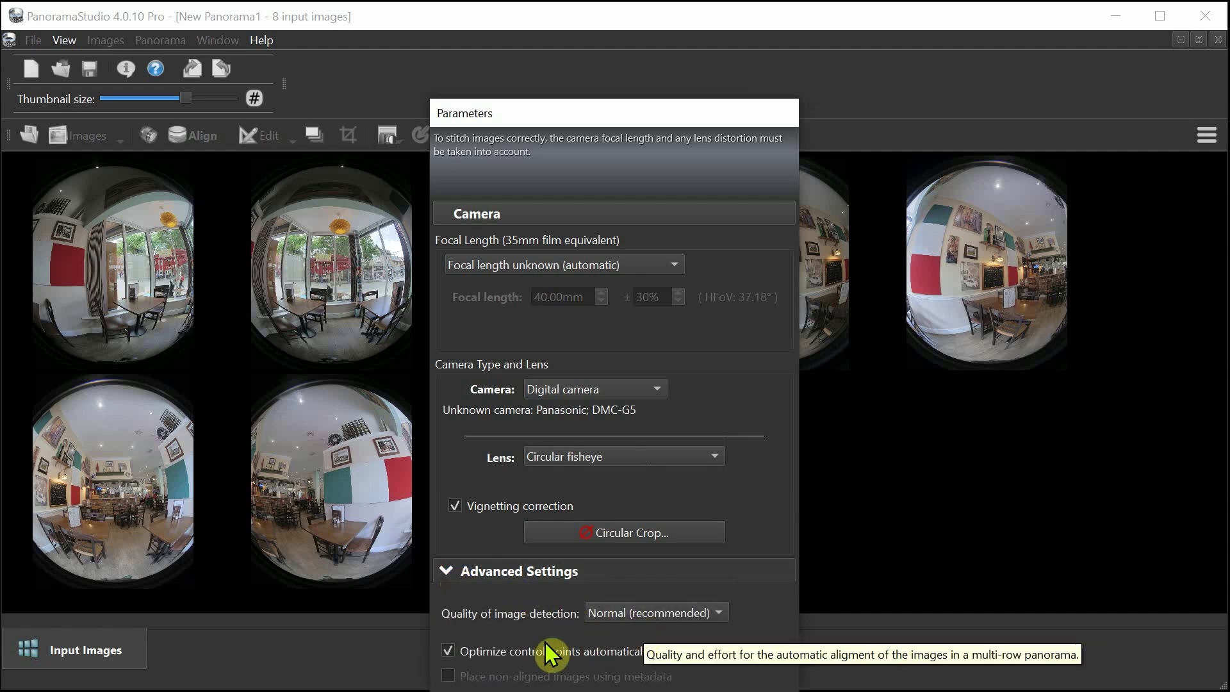
left_click(441, 566)
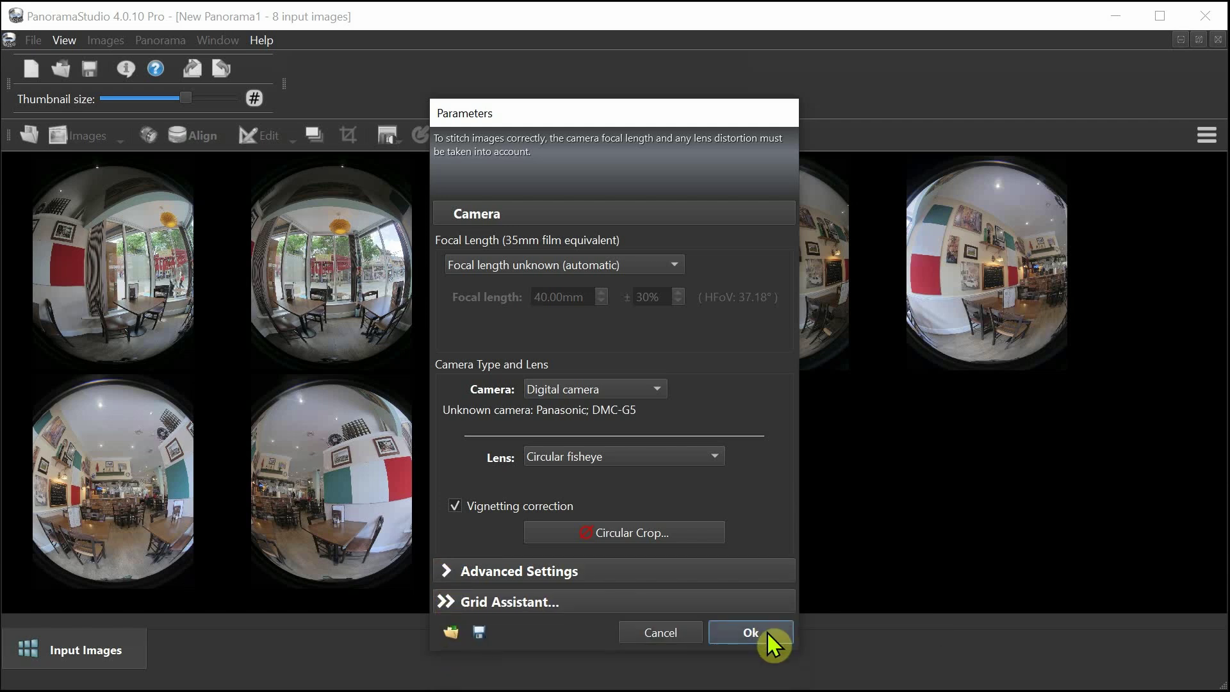
left_click(750, 632)
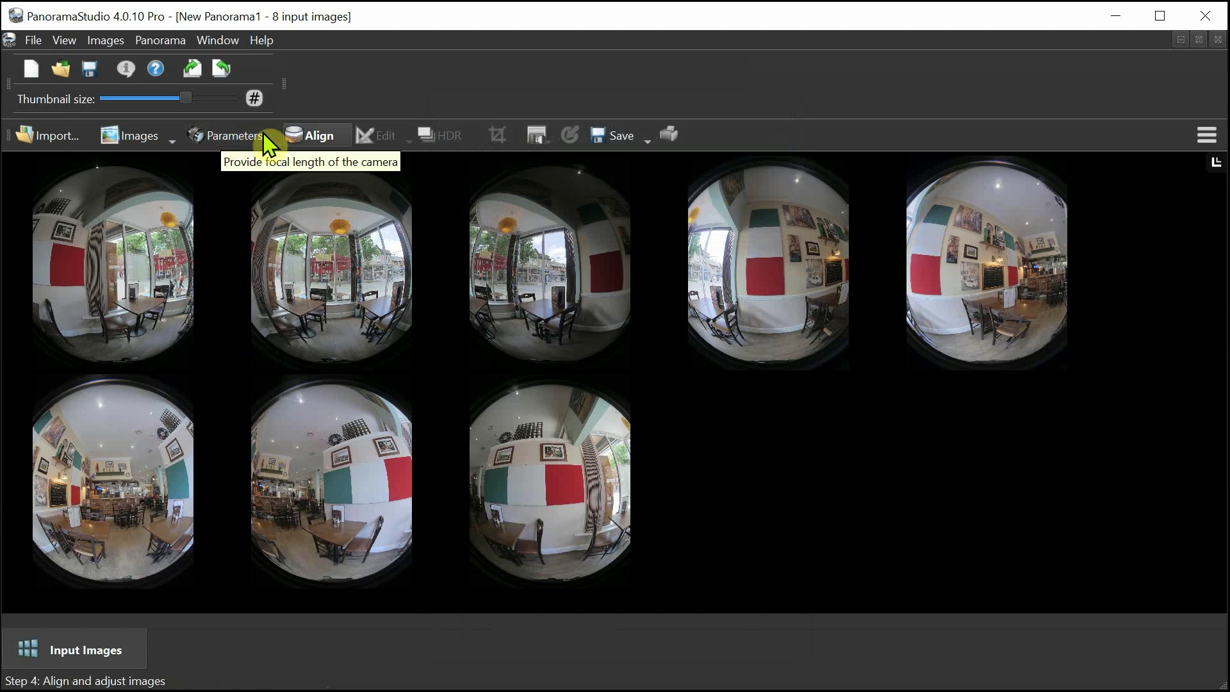
- Align and stitch the eight fisheye photos, then view the 2D preview at 1:1
left_click(318, 145)
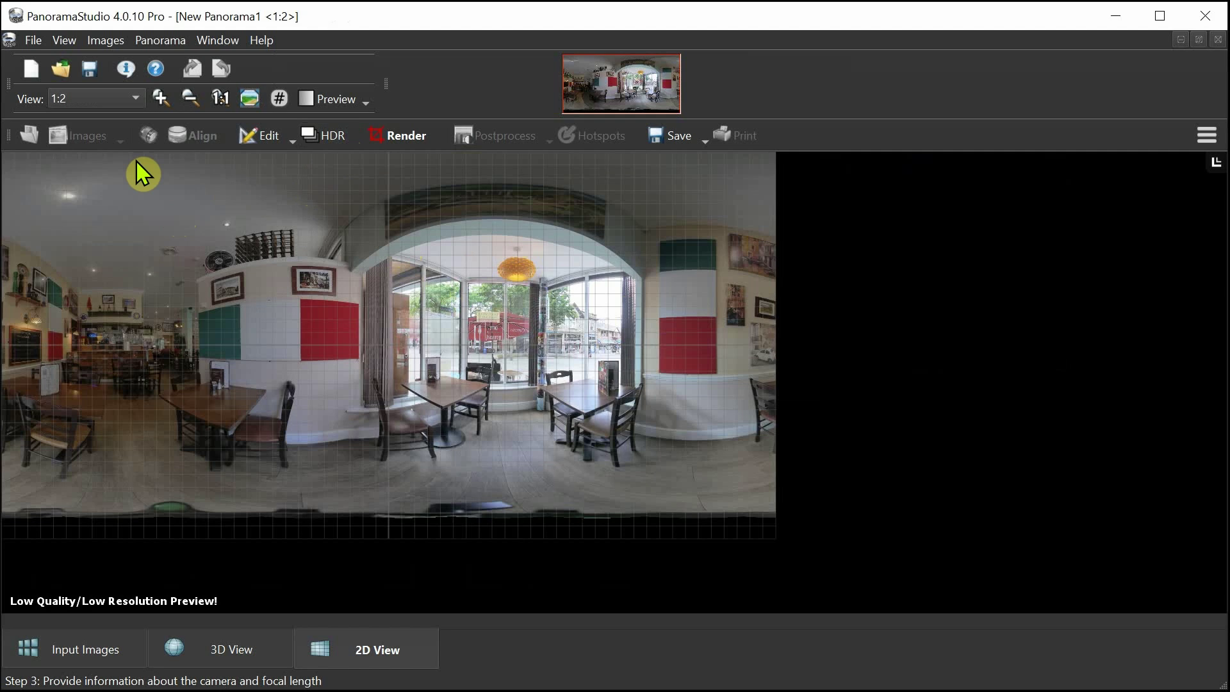
left_click(158, 97)
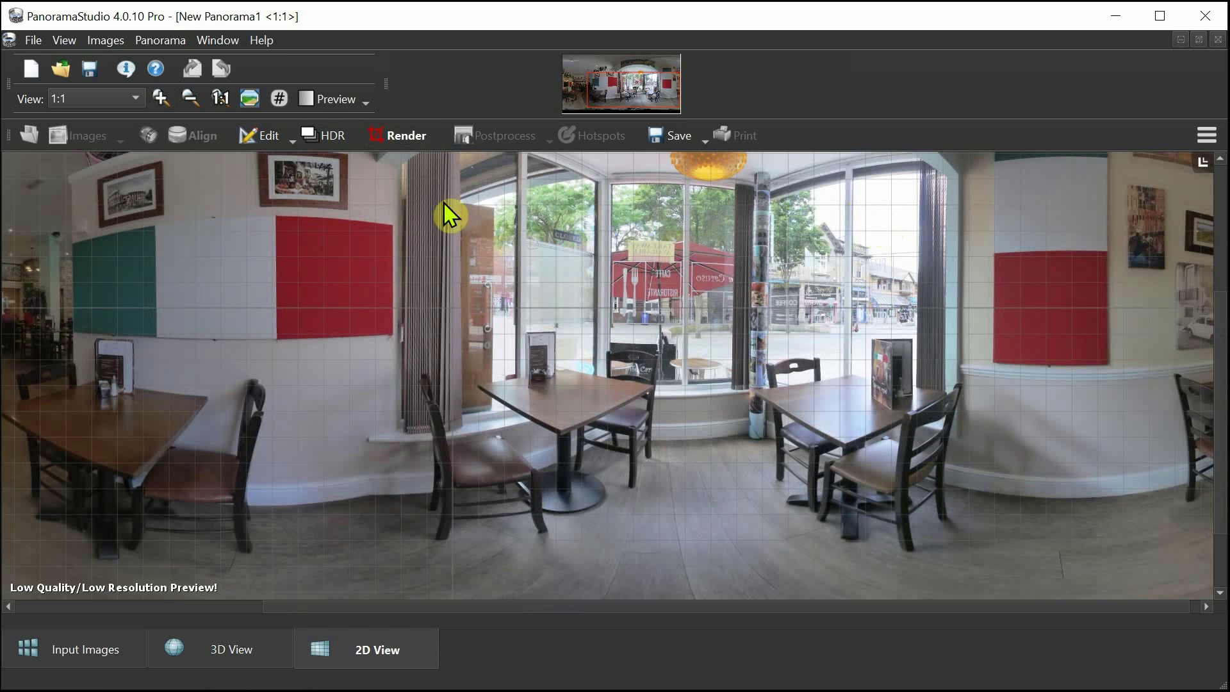
- In HDR settings, set Compression +100, Exposure -15, Black Point +100 and White Point +5
left_click(317, 136)
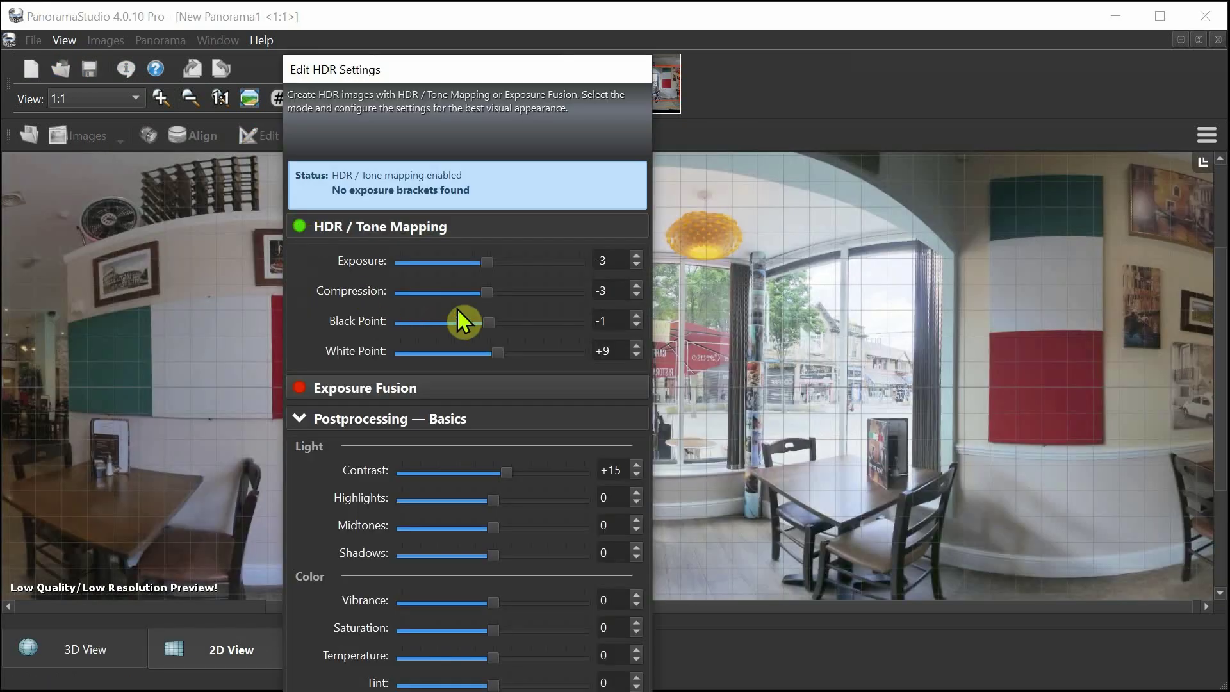
left_click_drag(491, 296, 608, 313)
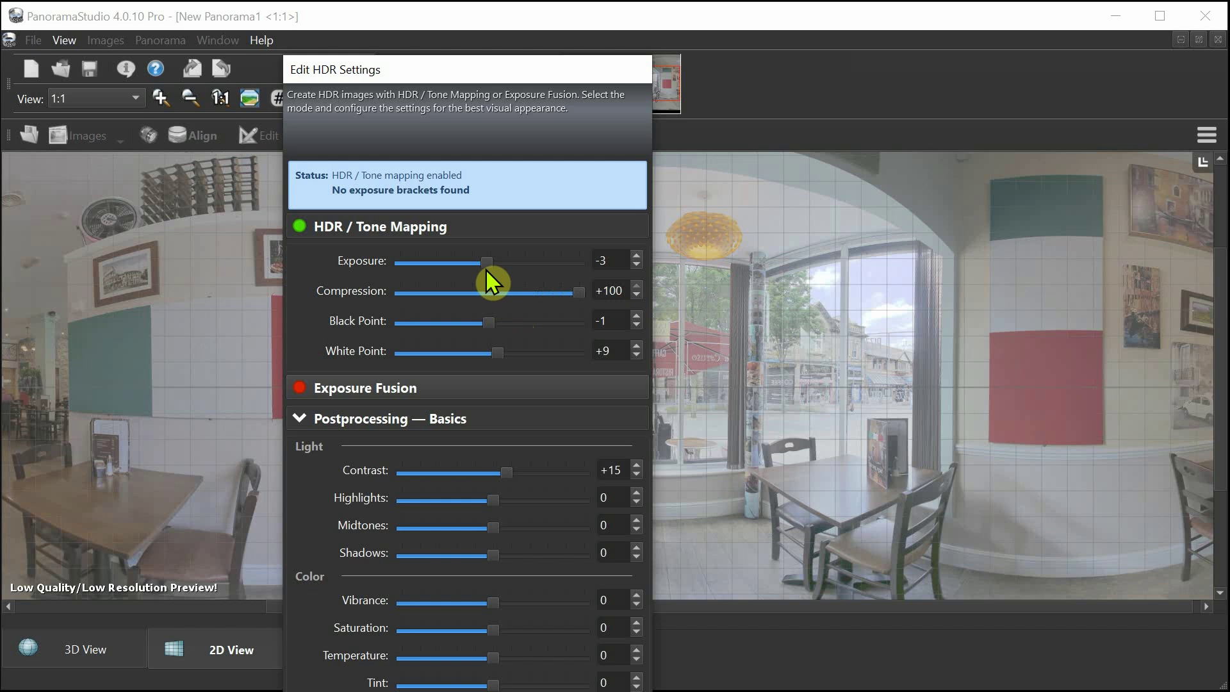
mouse_move(487, 267)
left_mouse_down()
mouse_move(431, 267)
mouse_move(560, 275)
mouse_move(471, 265)
left_mouse_up()
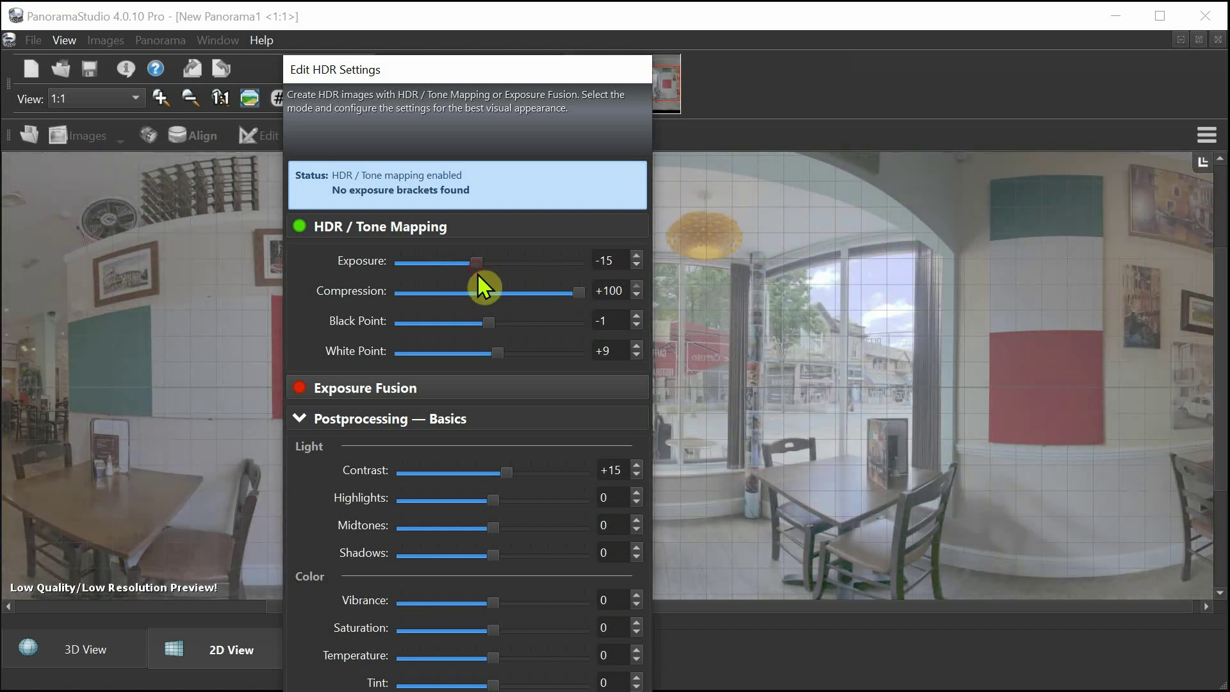
left_click_drag(486, 323, 582, 349)
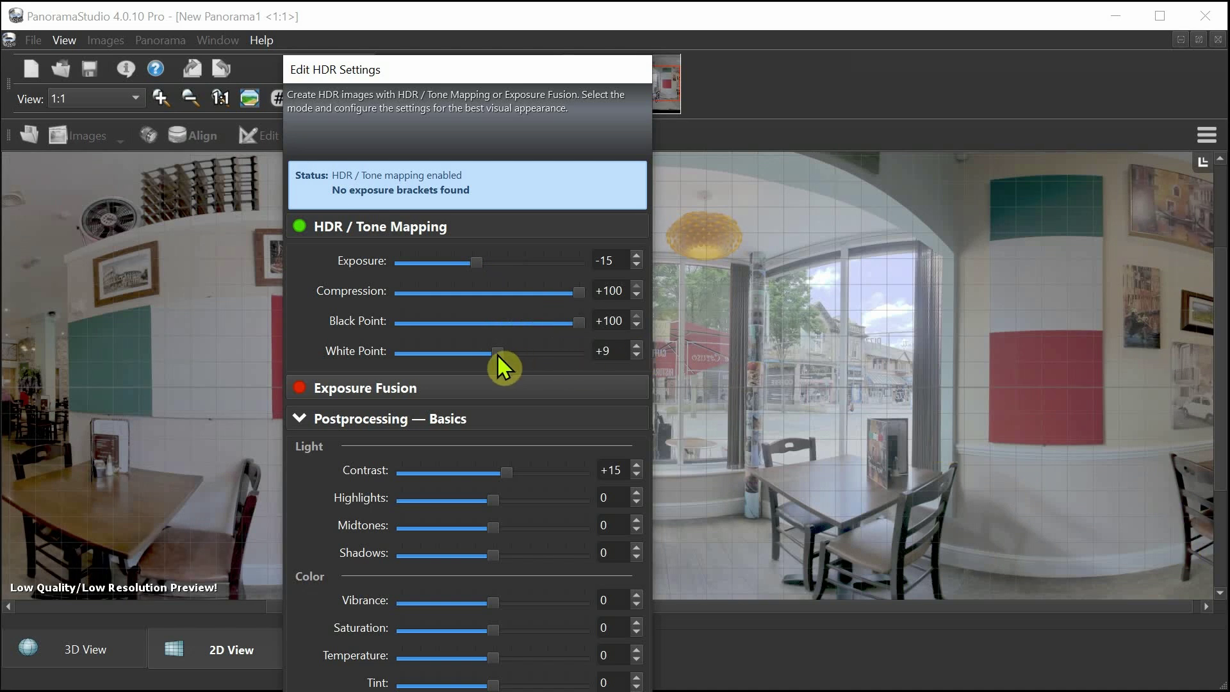
mouse_move(497, 354)
left_mouse_down()
mouse_move(508, 353)
mouse_move(486, 350)
mouse_move(497, 353)
left_mouse_up()
- Rework the sliders: Exposure to -35, White Point to +7, Black Point to +48, Compression to +23
left_click_drag(574, 290, 520, 298)
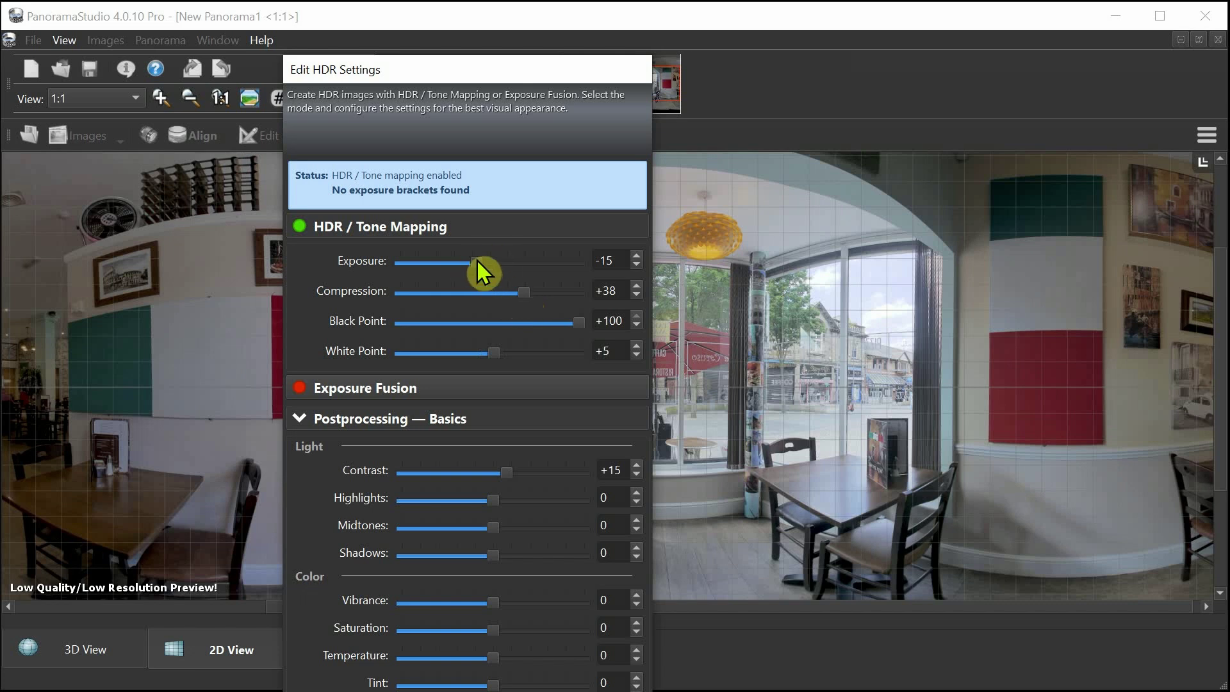
mouse_move(476, 260)
left_mouse_down()
mouse_move(502, 265)
mouse_move(466, 263)
left_mouse_up()
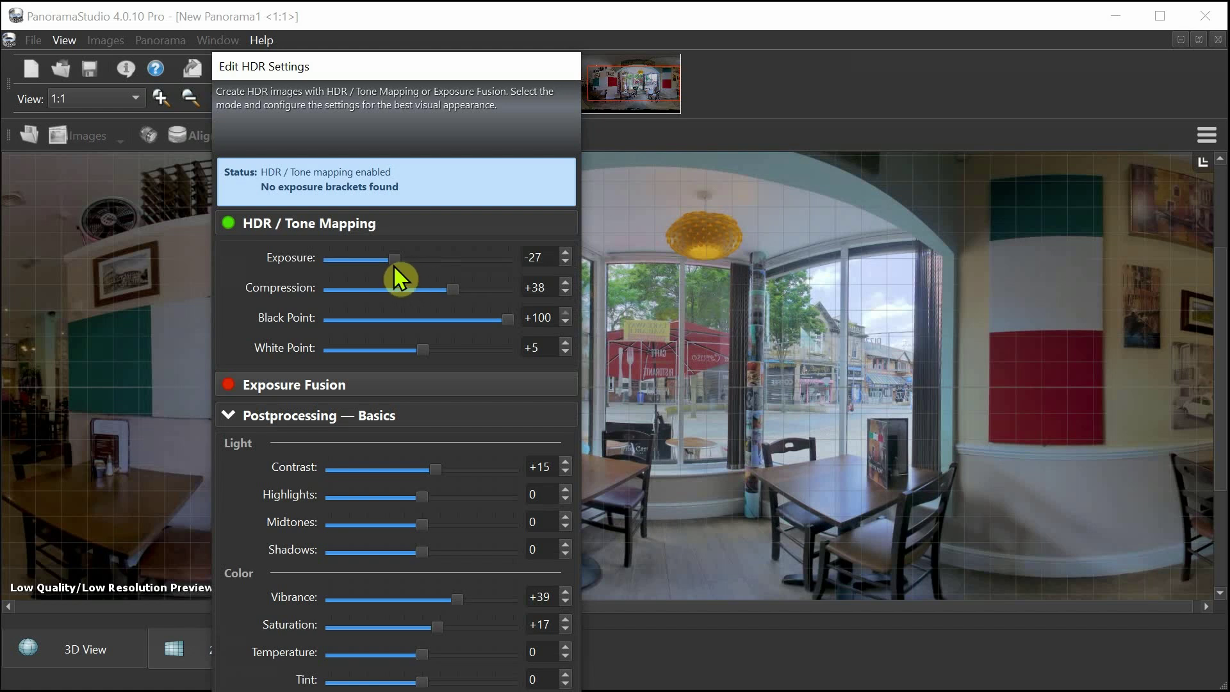
left_click_drag(395, 263, 393, 263)
mouse_move(427, 352)
left_mouse_down()
mouse_move(443, 352)
mouse_move(425, 350)
left_mouse_up()
left_click_drag(508, 320, 464, 321)
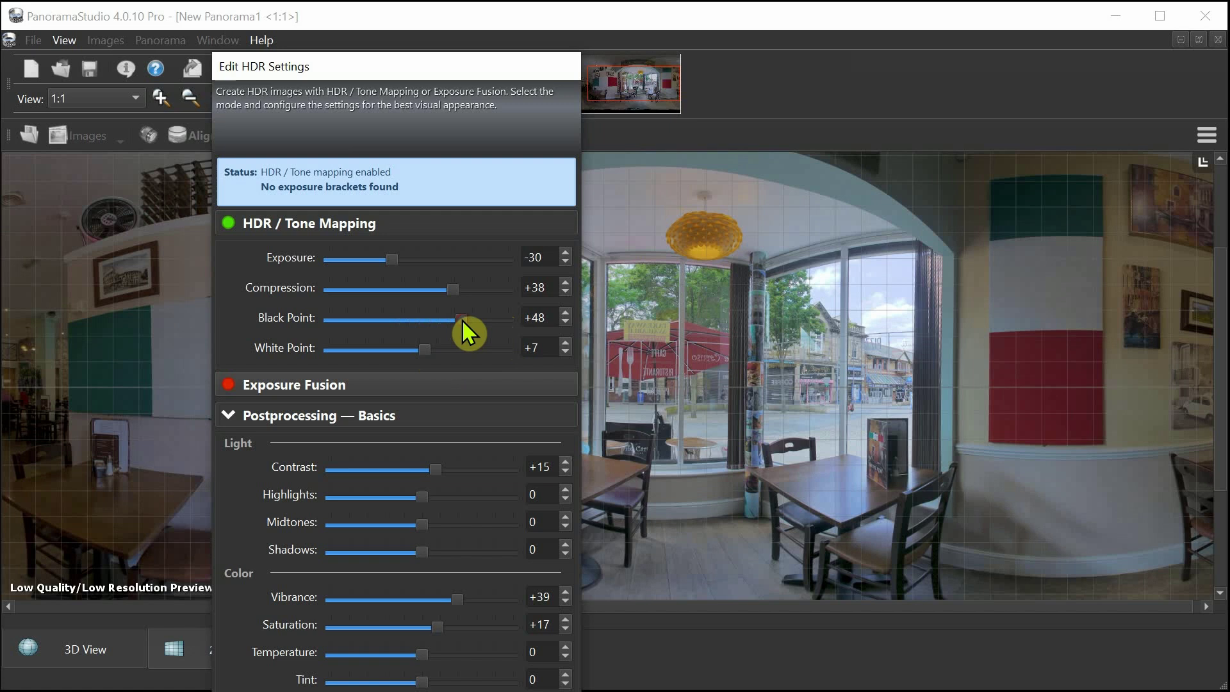
mouse_move(391, 257)
left_mouse_down()
mouse_move(416, 260)
mouse_move(387, 263)
left_mouse_up()
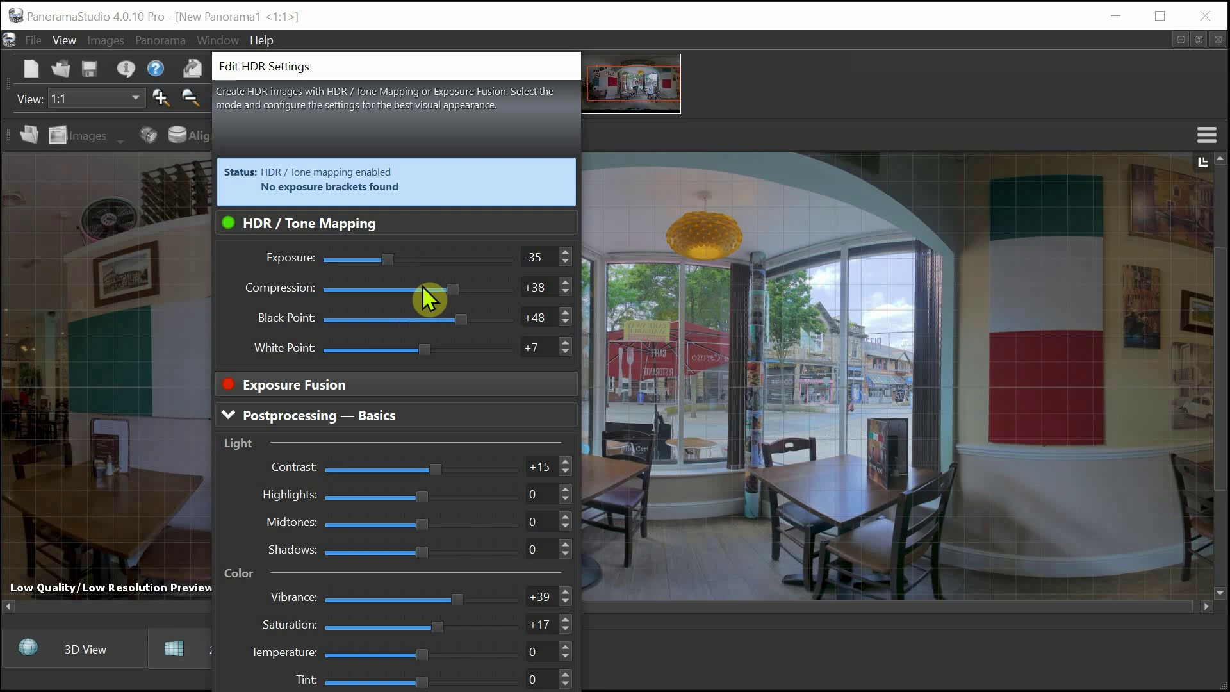
left_click_drag(452, 292, 520, 292)
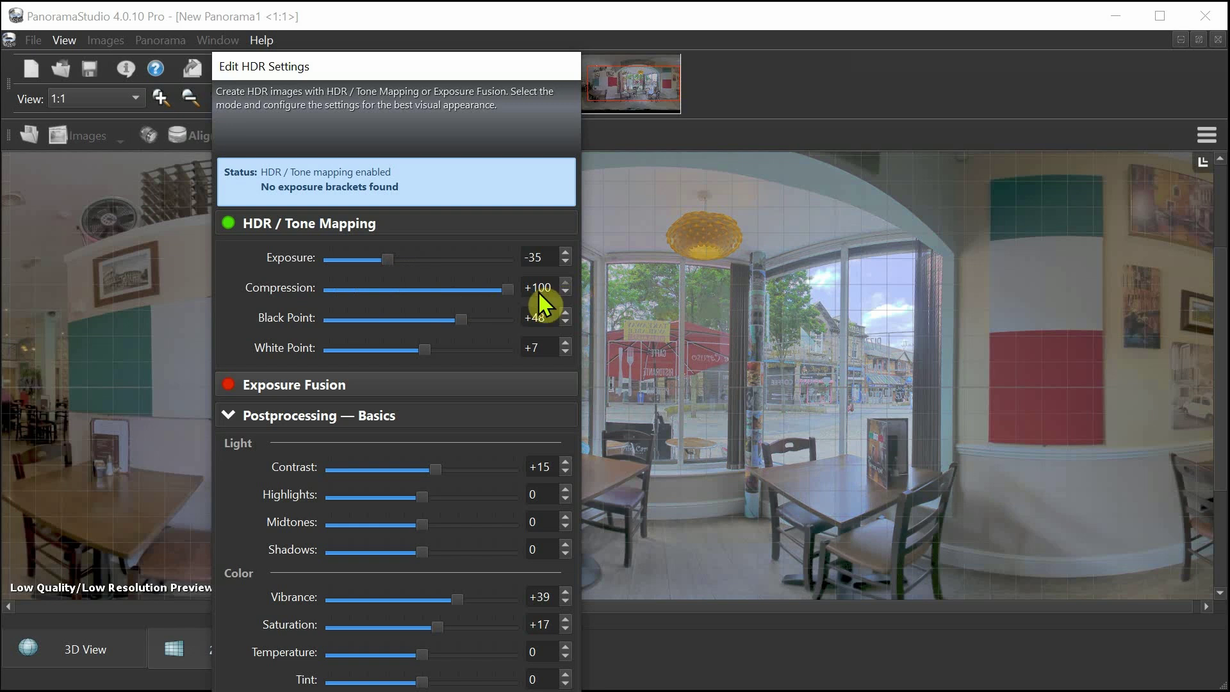
left_click_drag(497, 289, 439, 291)
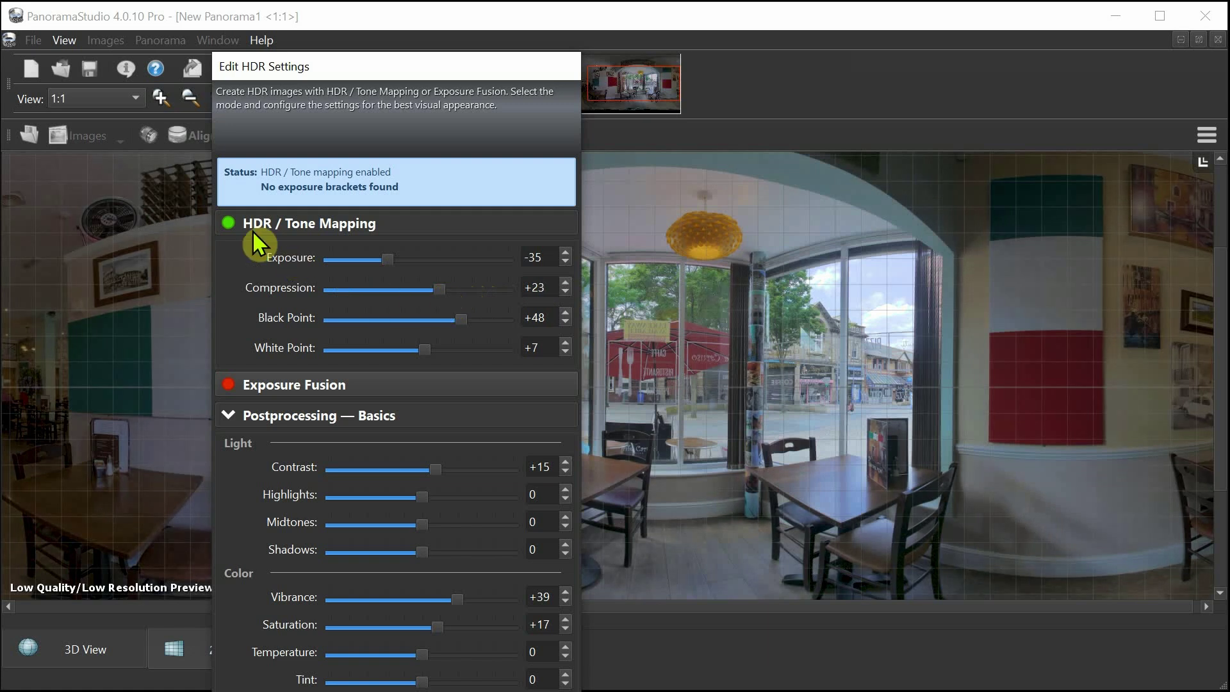
left_click(233, 222)
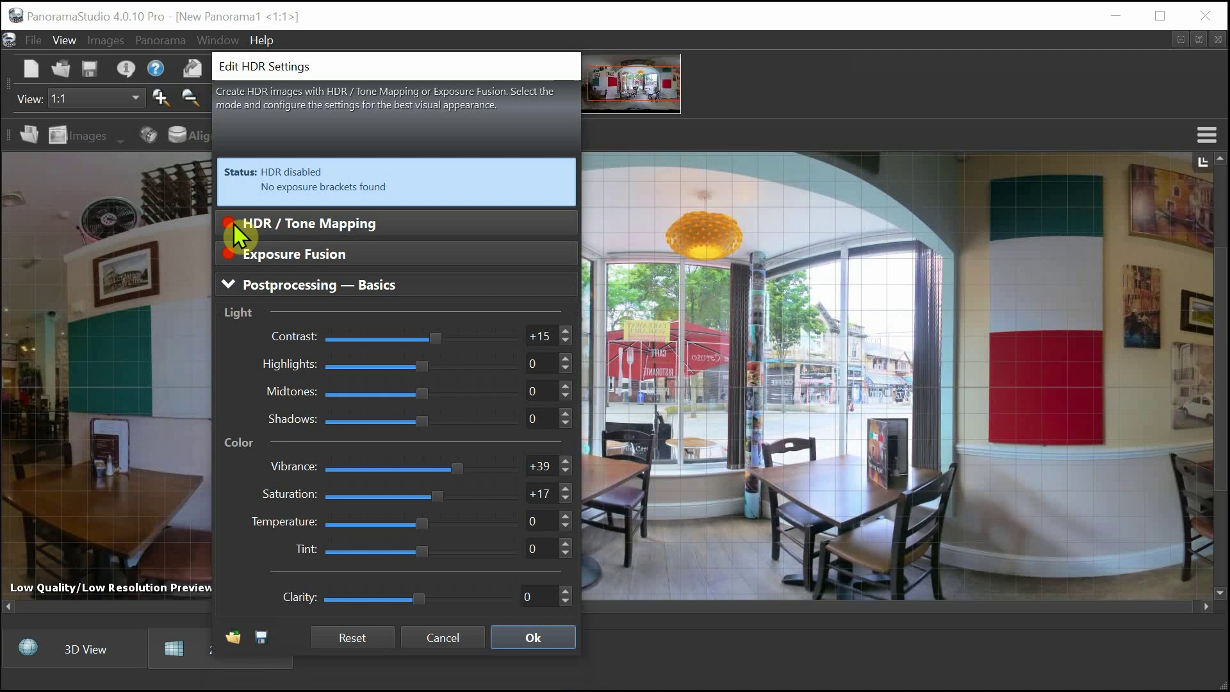
left_click(233, 222)
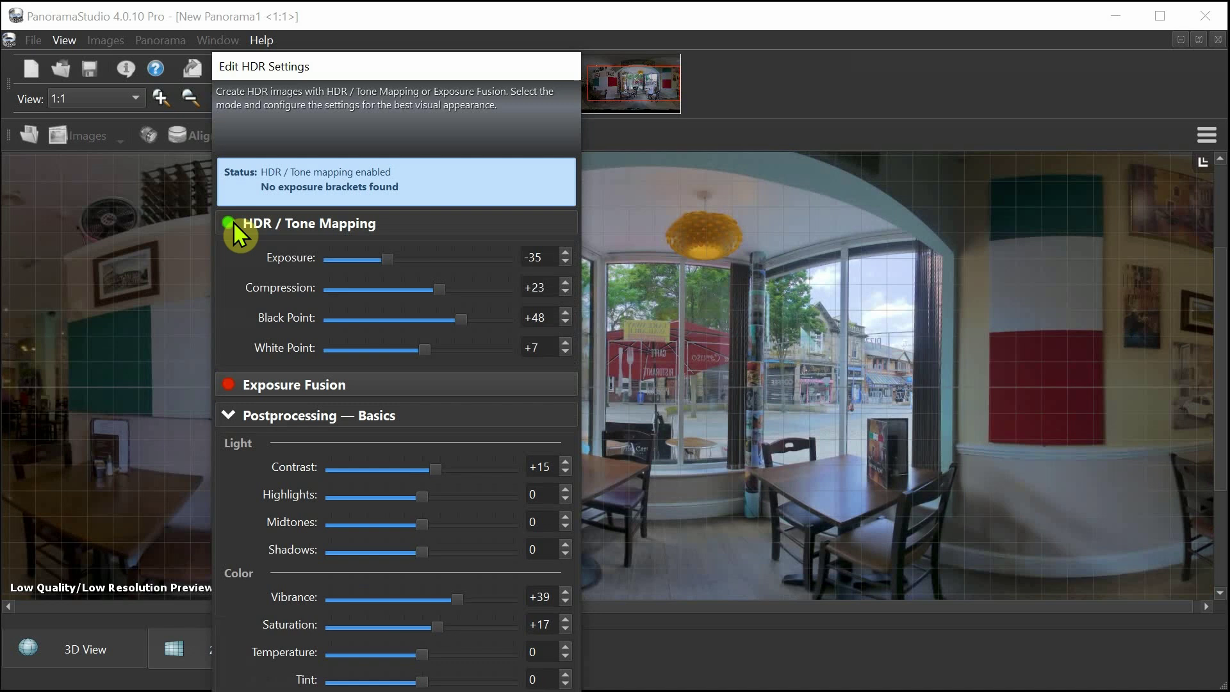
left_click(233, 221)
left_click(233, 222)
left_click(233, 222)
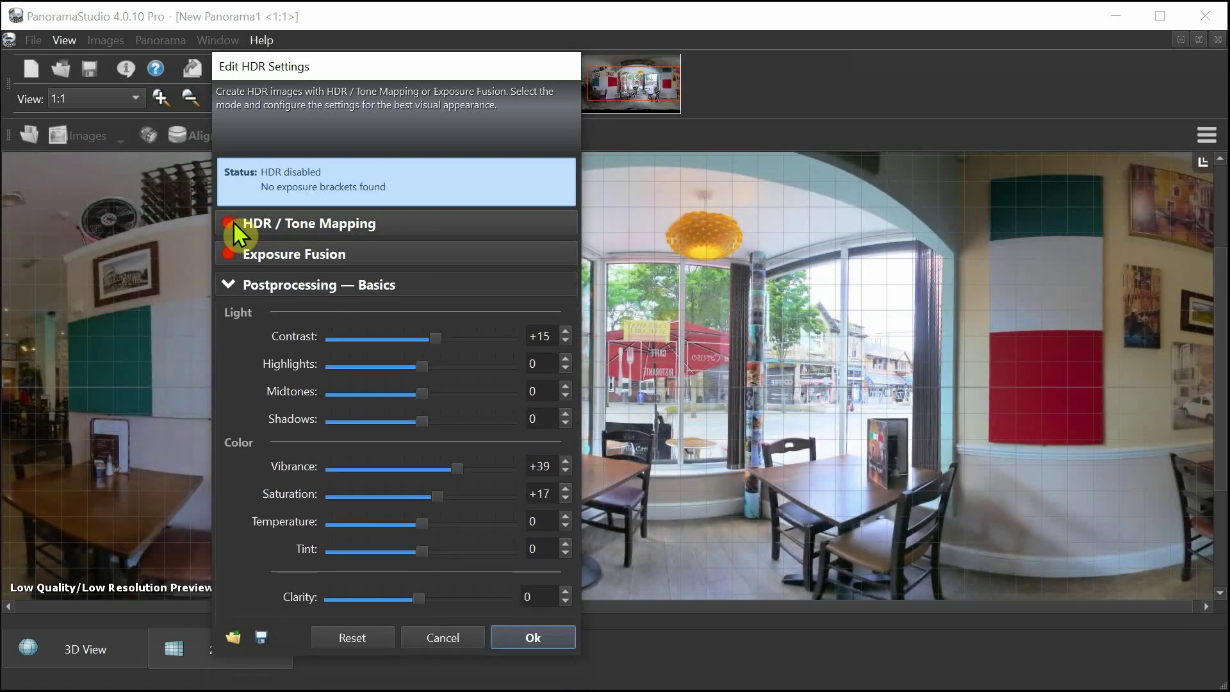
left_click(234, 222)
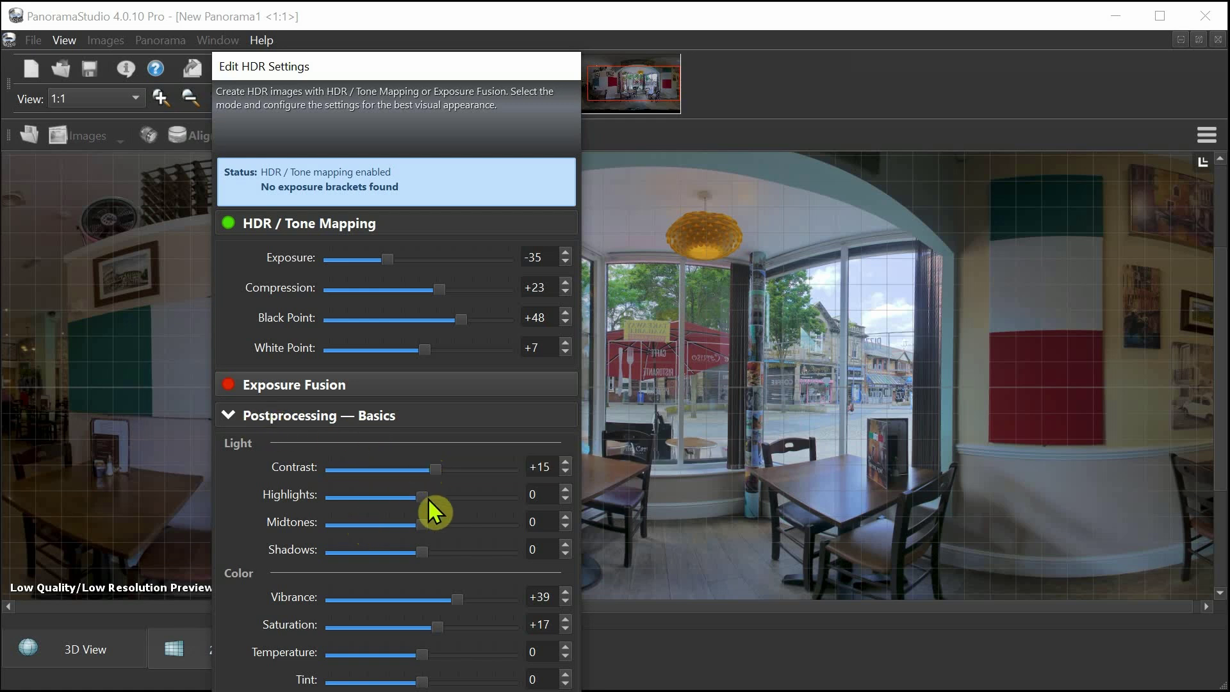
- Raise Highlights to +13, Shadows to +54 and Contrast to +28 under Postprocessing Basics
mouse_move(424, 500)
left_mouse_down()
mouse_move(447, 504)
mouse_move(436, 505)
left_mouse_up()
left_click_drag(424, 548, 474, 552)
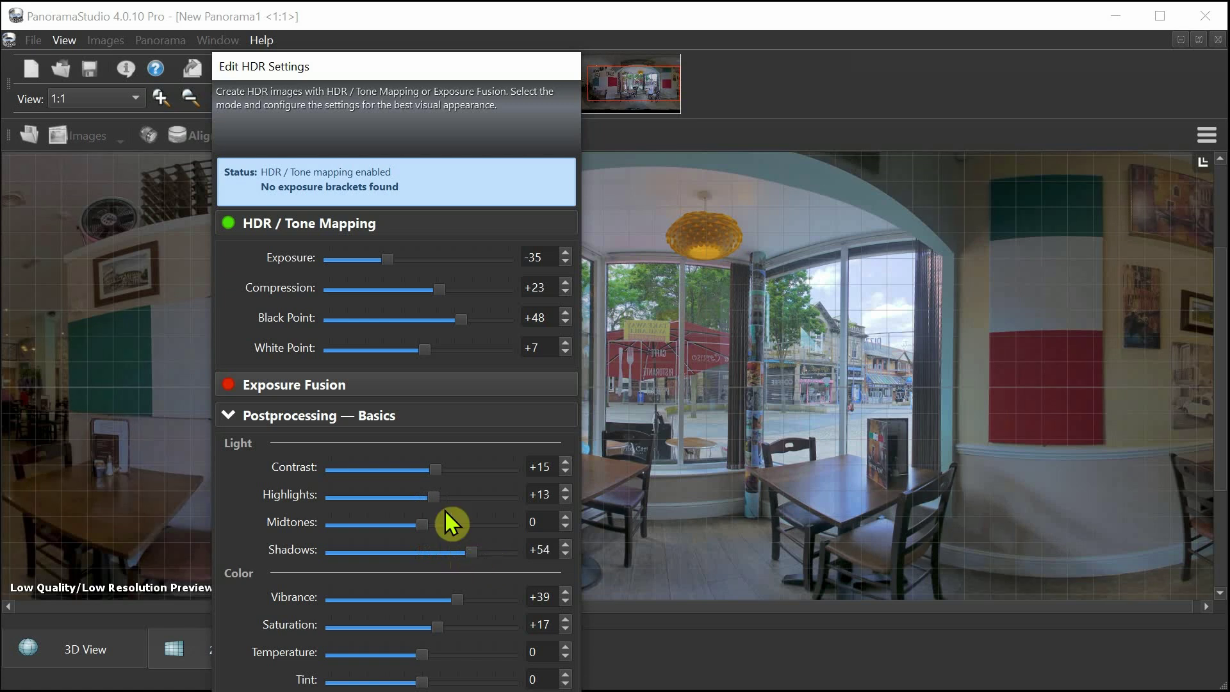
left_click_drag(433, 467, 447, 473)
left_click_drag(434, 61, 439, 0)
- Compare tone mapping off and on, then adjust Exposure to -22 and Compression to +36
left_click(235, 118)
left_click(236, 117)
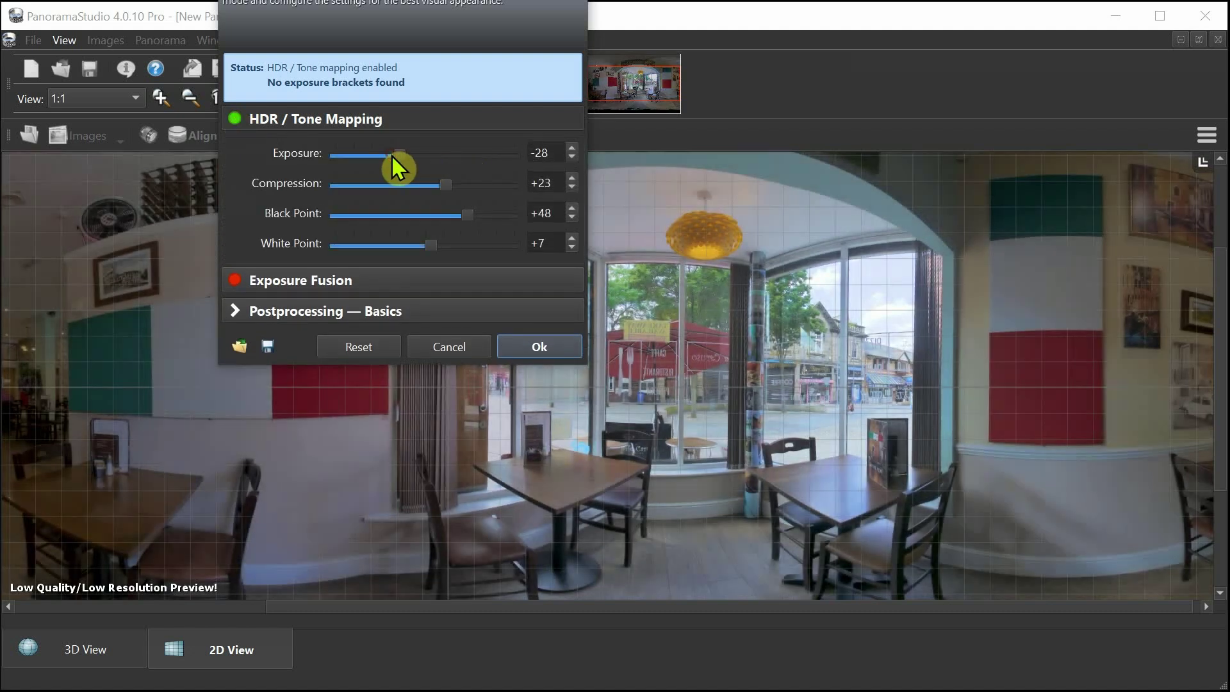
left_click_drag(391, 155, 406, 169)
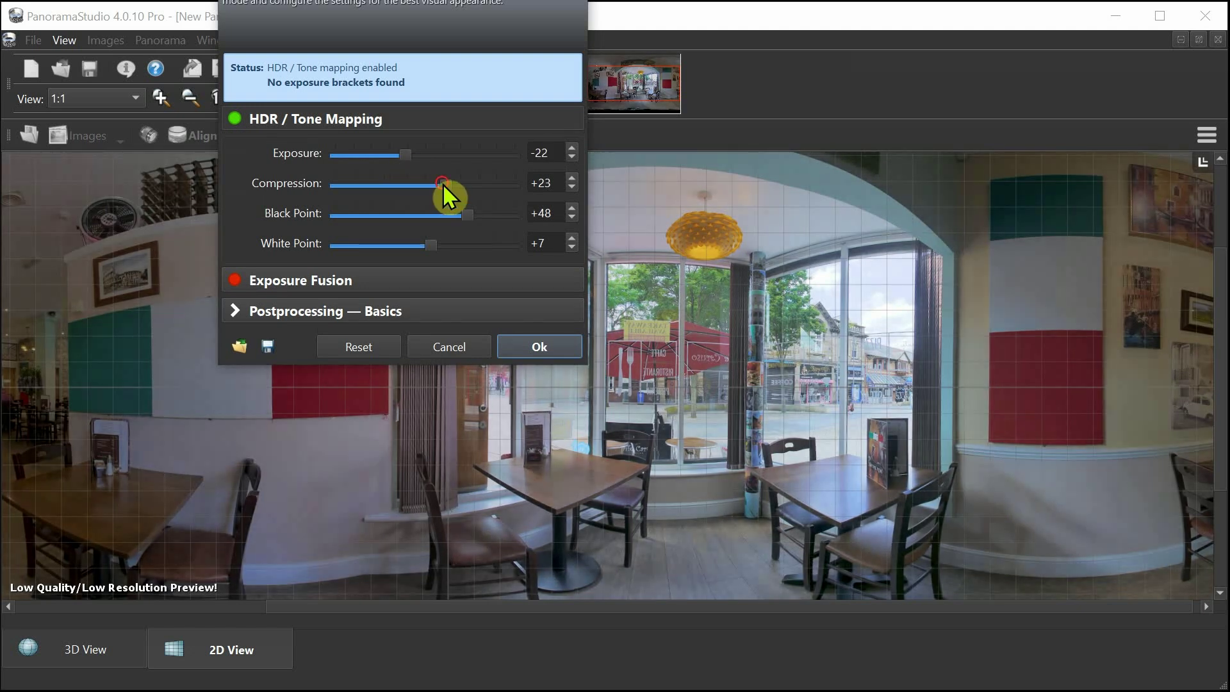
left_click_drag(443, 184, 418, 253)
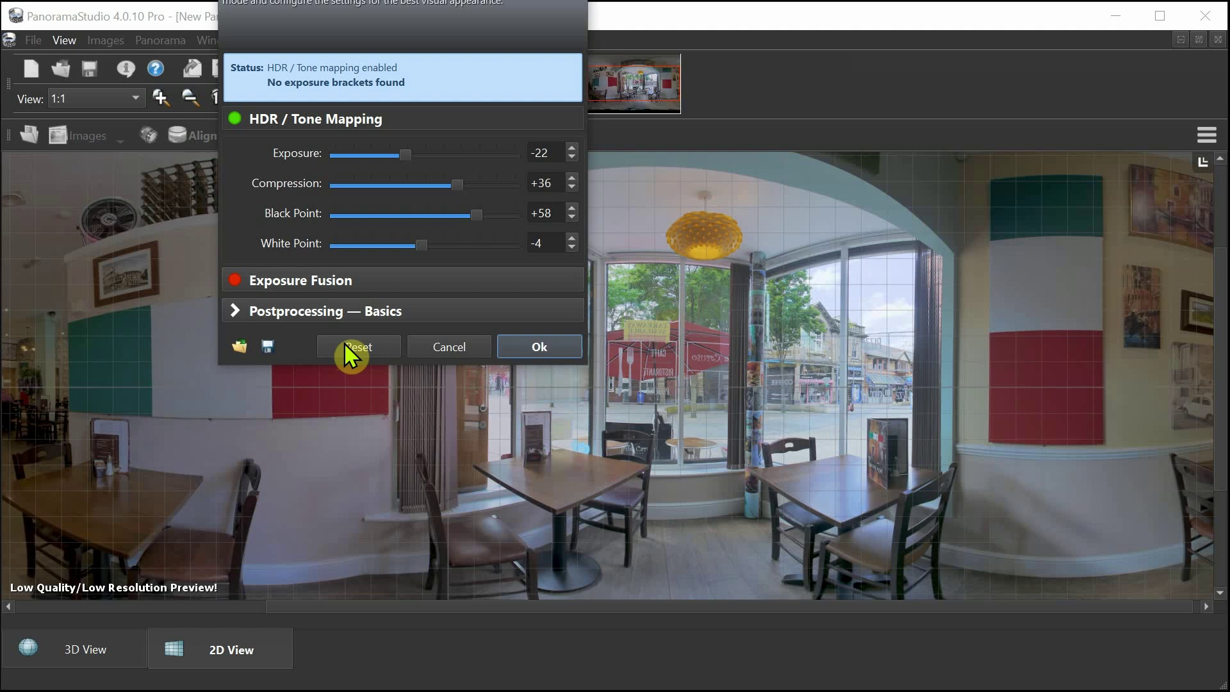
- Compare the cafe with tone mapping off and on twice, then accept the HDR settings
left_click(237, 118)
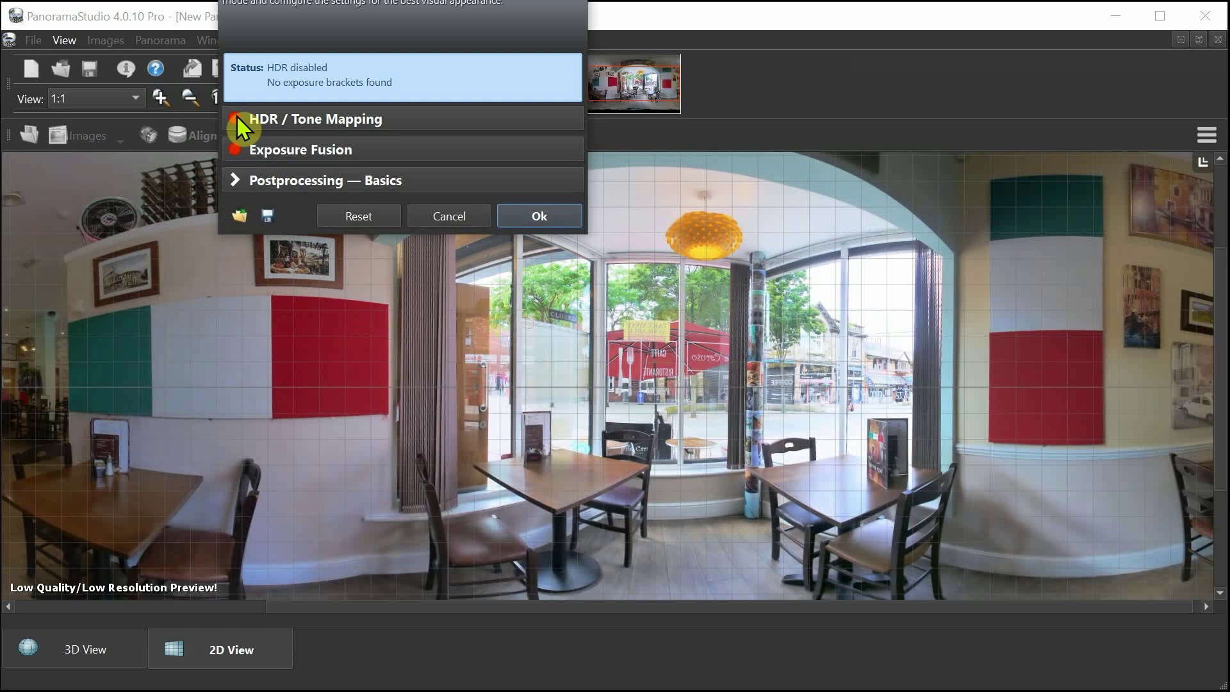
left_click(236, 117)
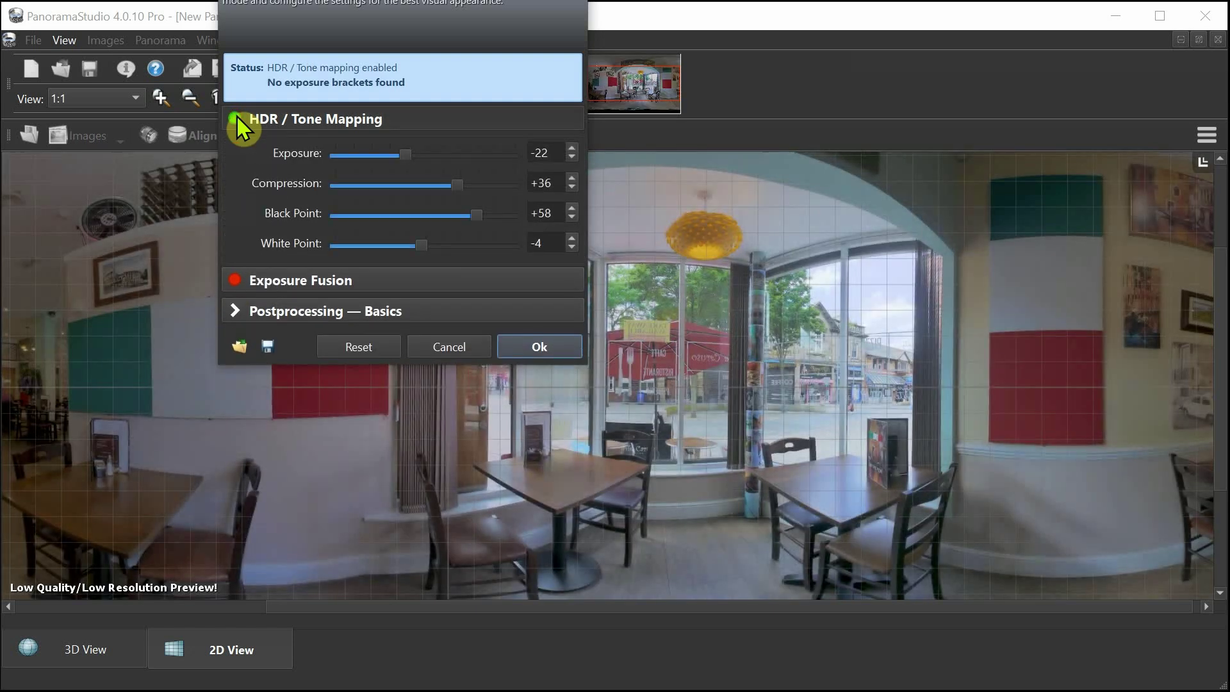
left_click(236, 117)
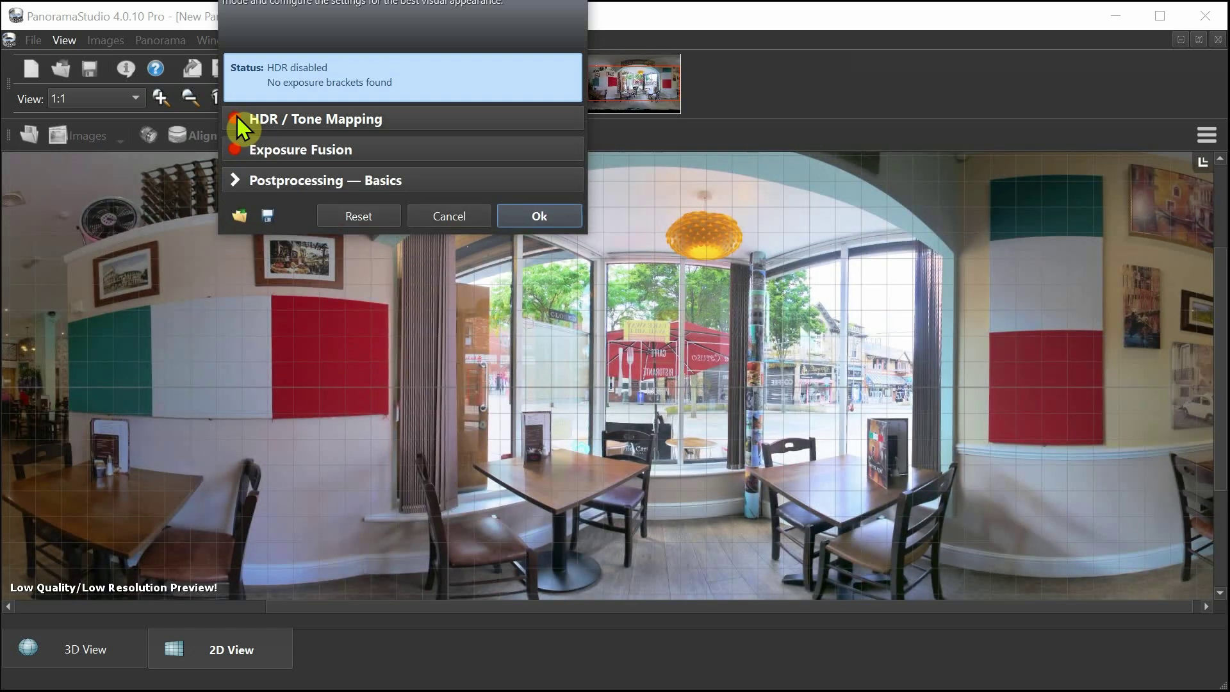
left_click(236, 117)
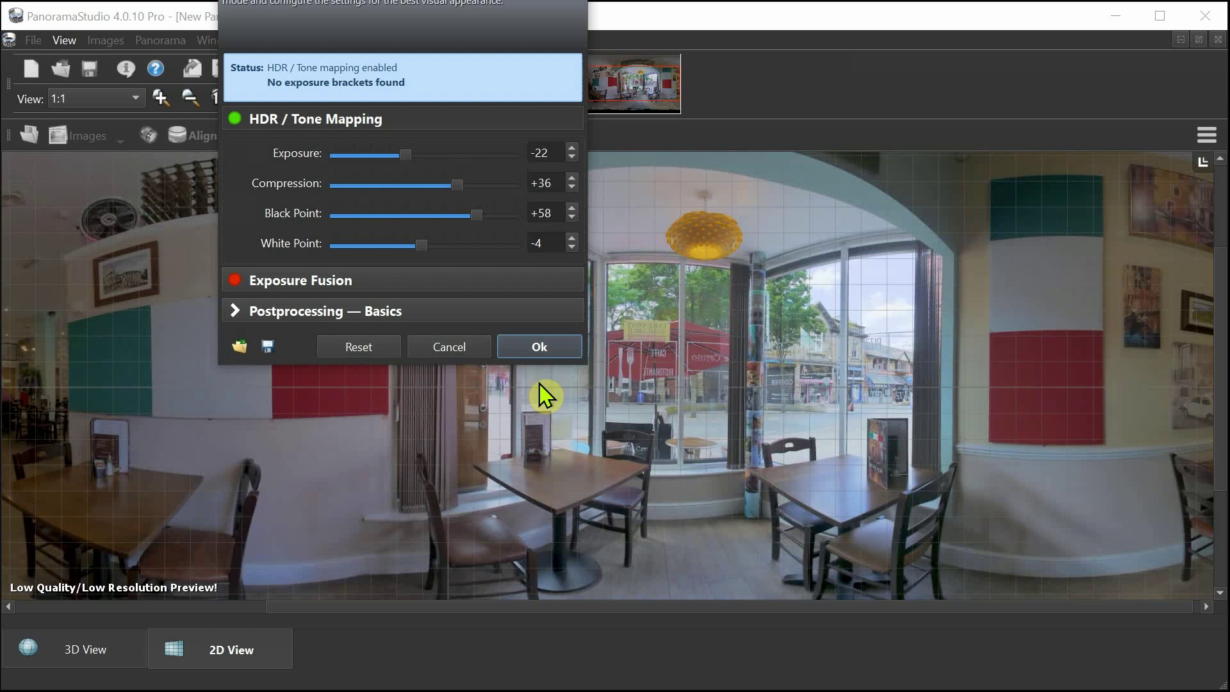
left_click(545, 352)
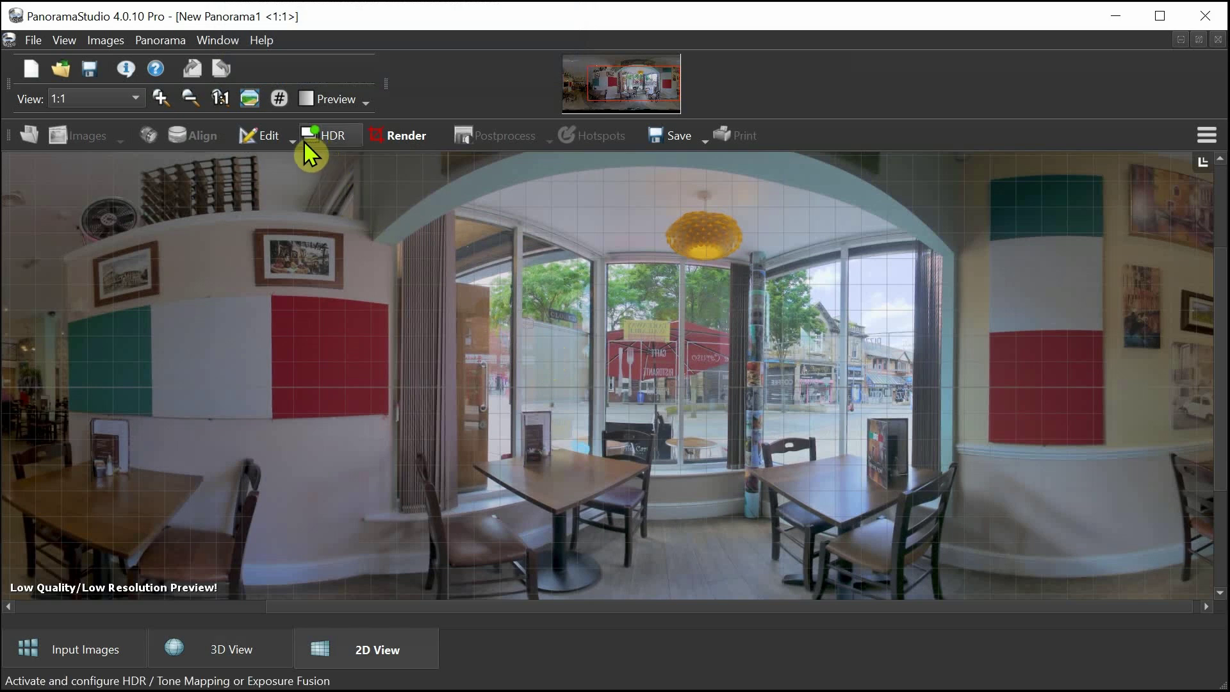
- Open Render and extend the crop to 360° × 180°, giving 9642 × 4821 pixels
left_click(188, 100)
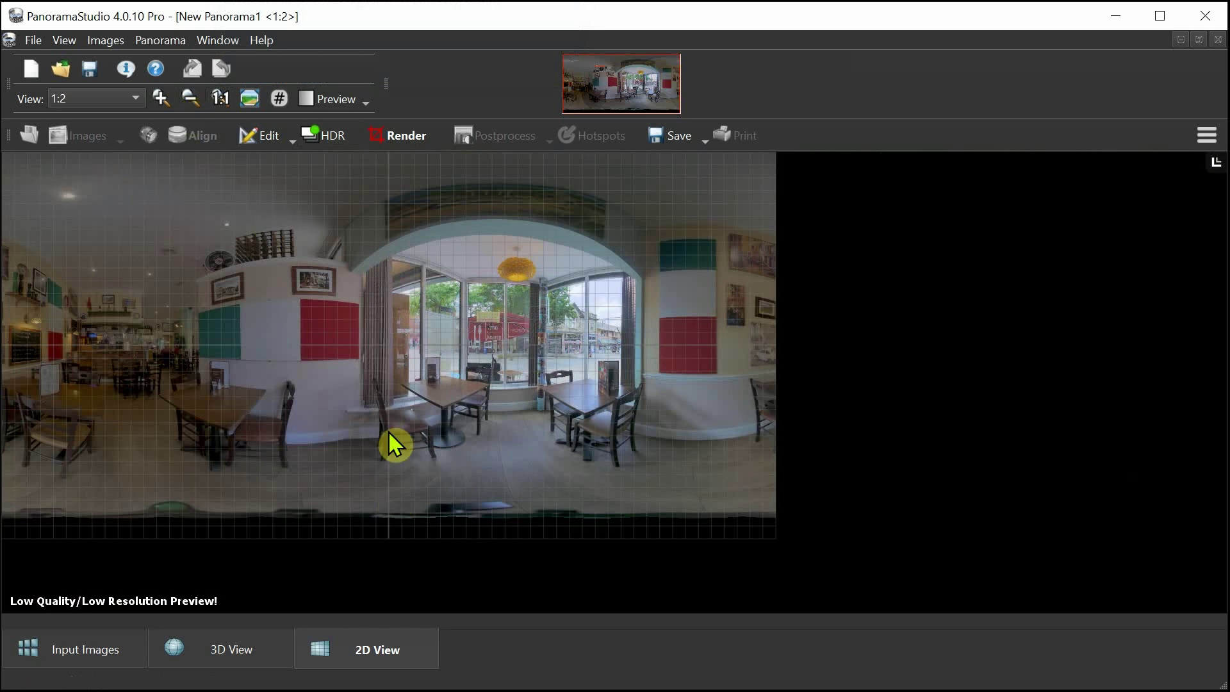
left_click(405, 135)
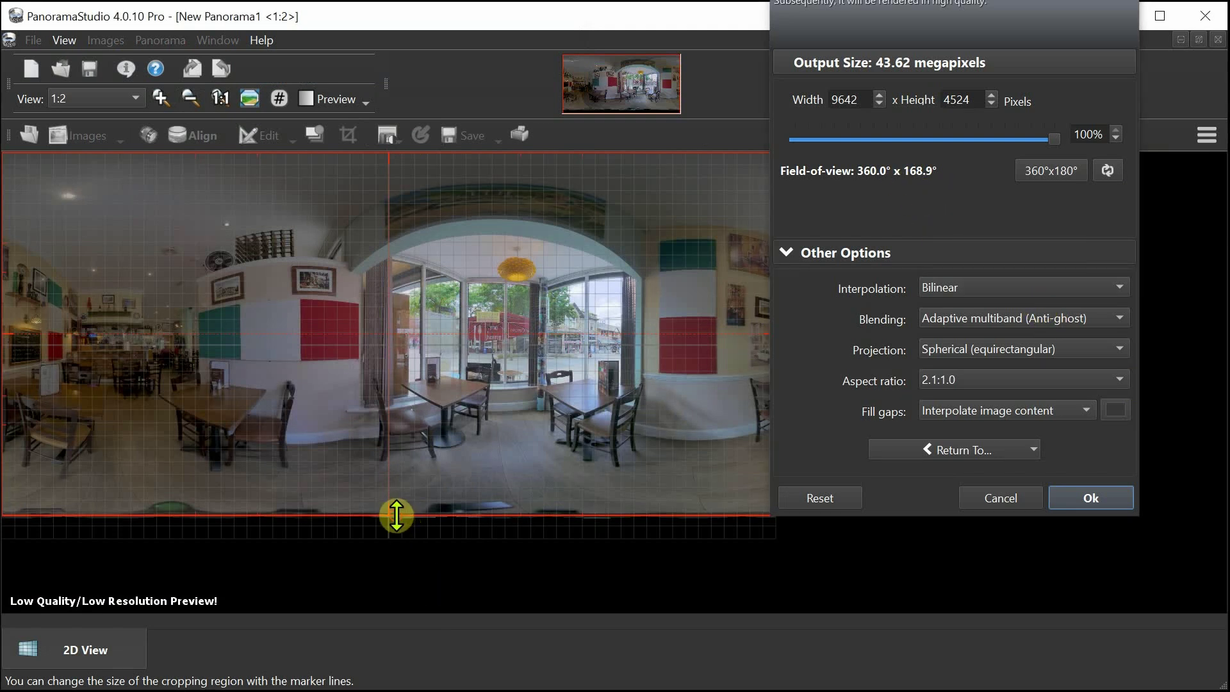
left_click_drag(396, 515, 392, 541)
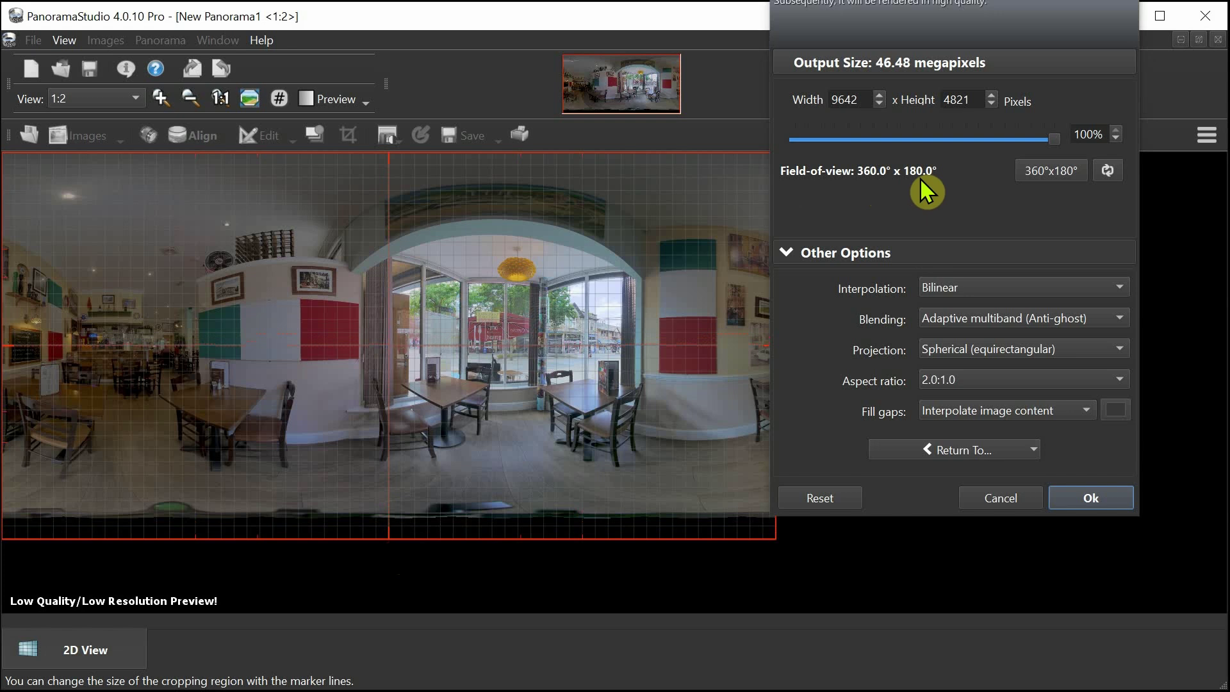
left_click_drag(935, 6, 870, 46)
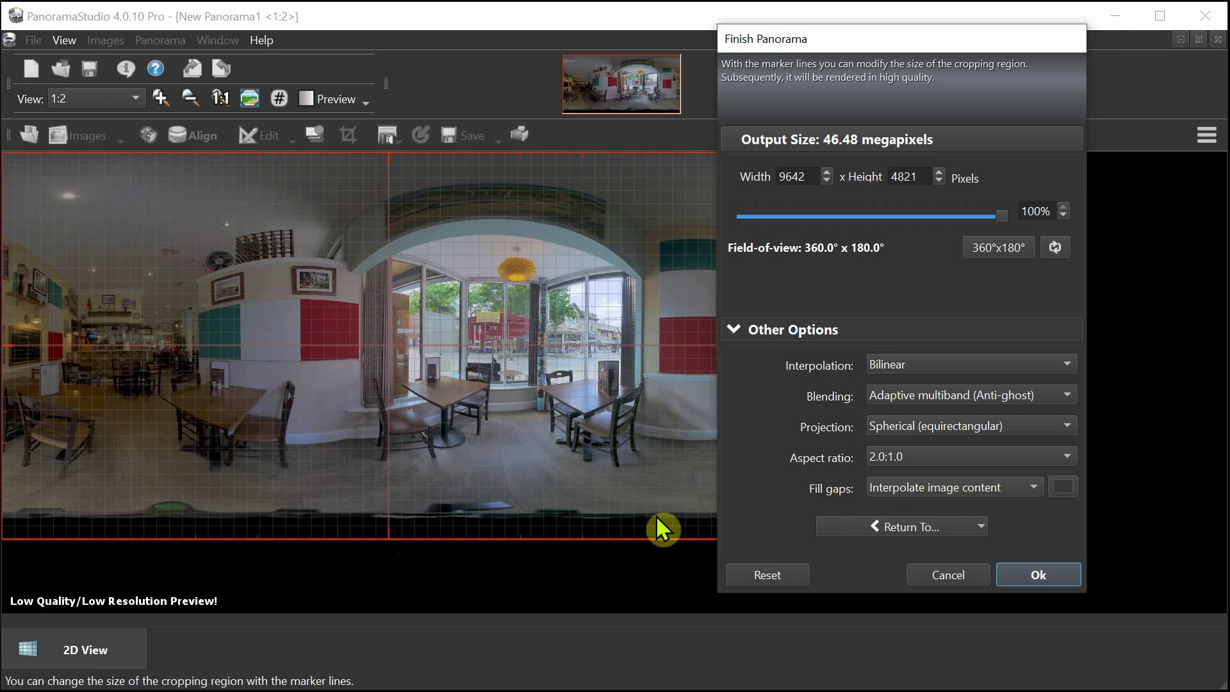
- Render the café panorama in high quality at the full 9642 × 4821 pixel resolution
left_click(1039, 575)
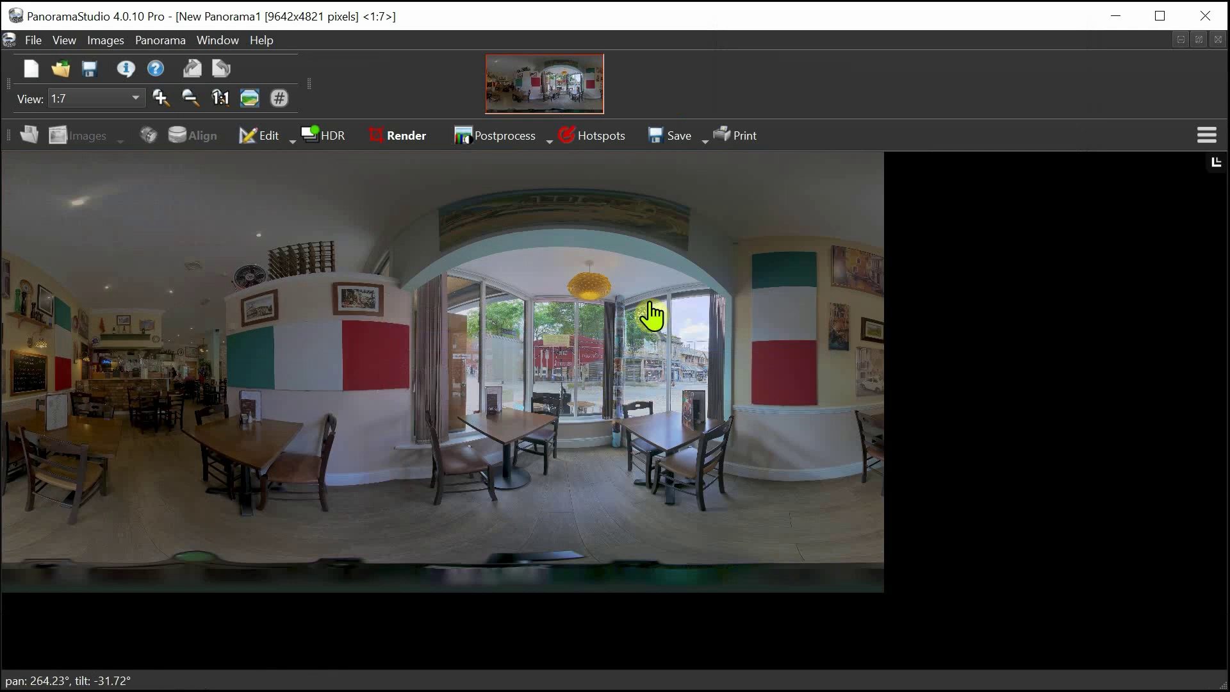
- Save the panorama image as 'adjusted hdr.jpg', close the project, and view the window corner in RICOH THETA
left_click(678, 136)
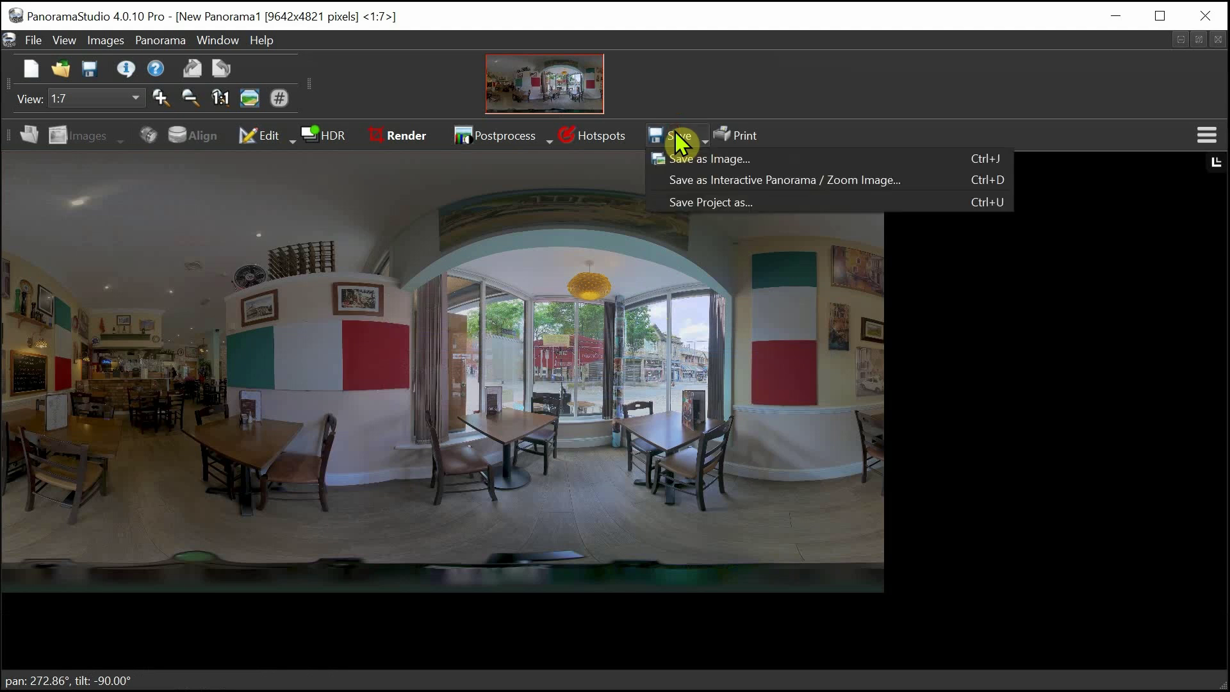
left_click(682, 166)
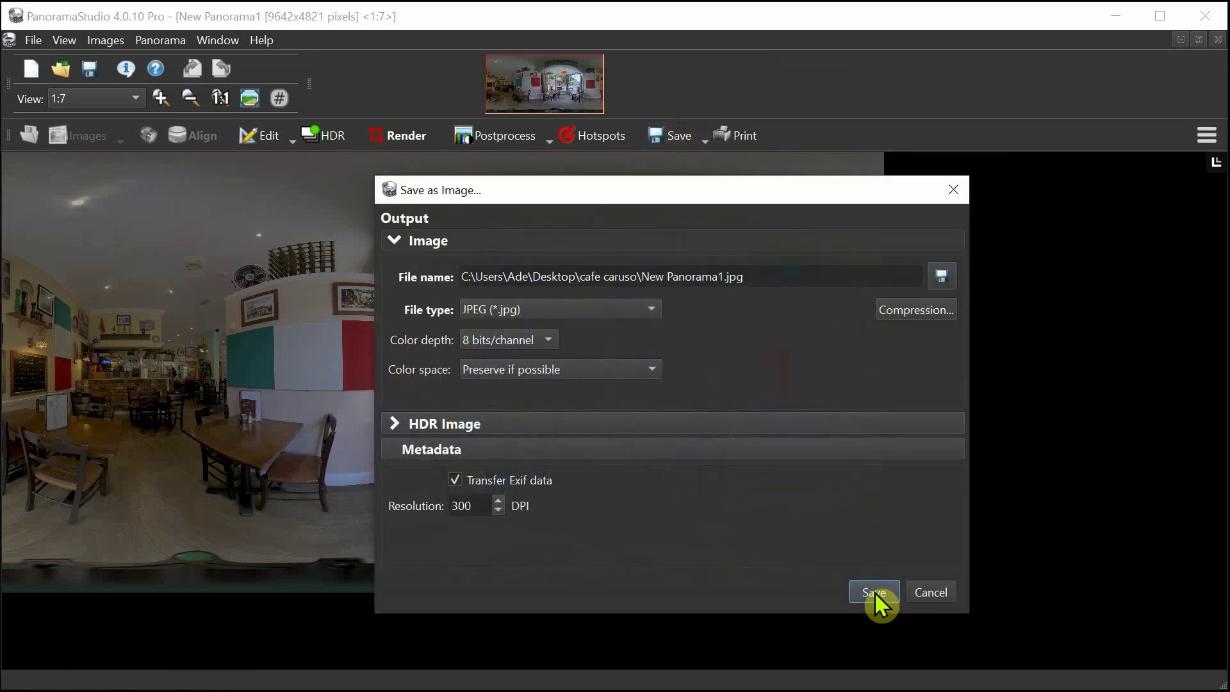
left_click(730, 280)
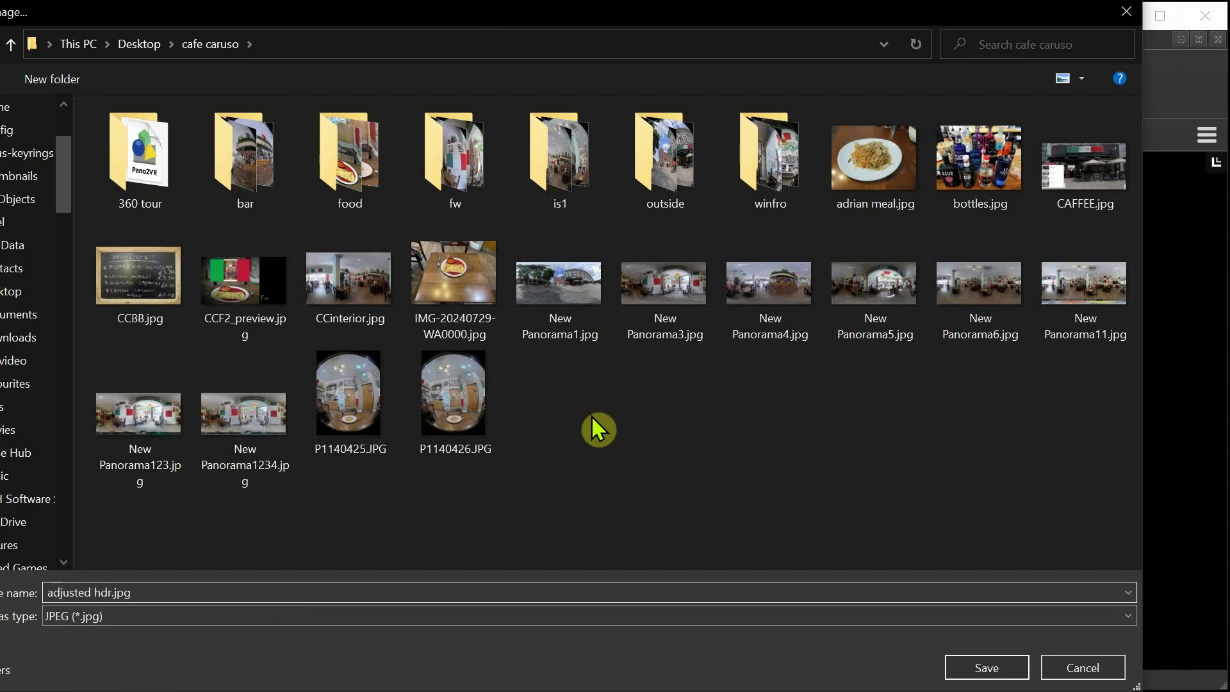
left_click(986, 668)
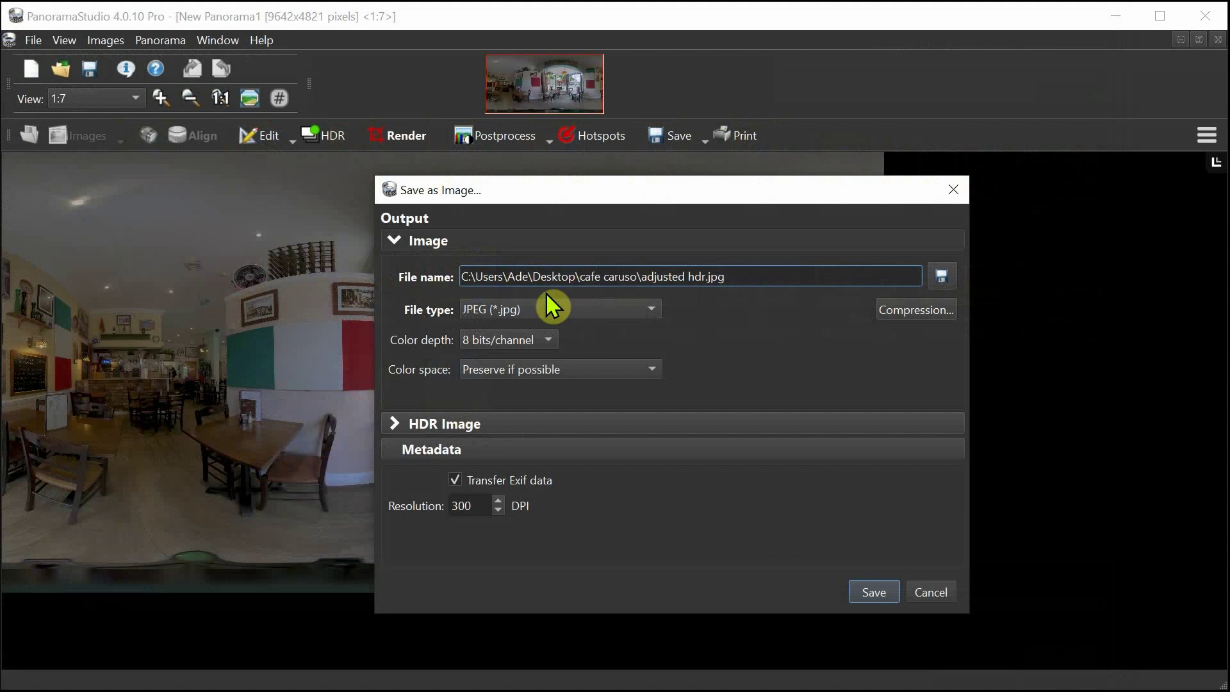
left_click(398, 426)
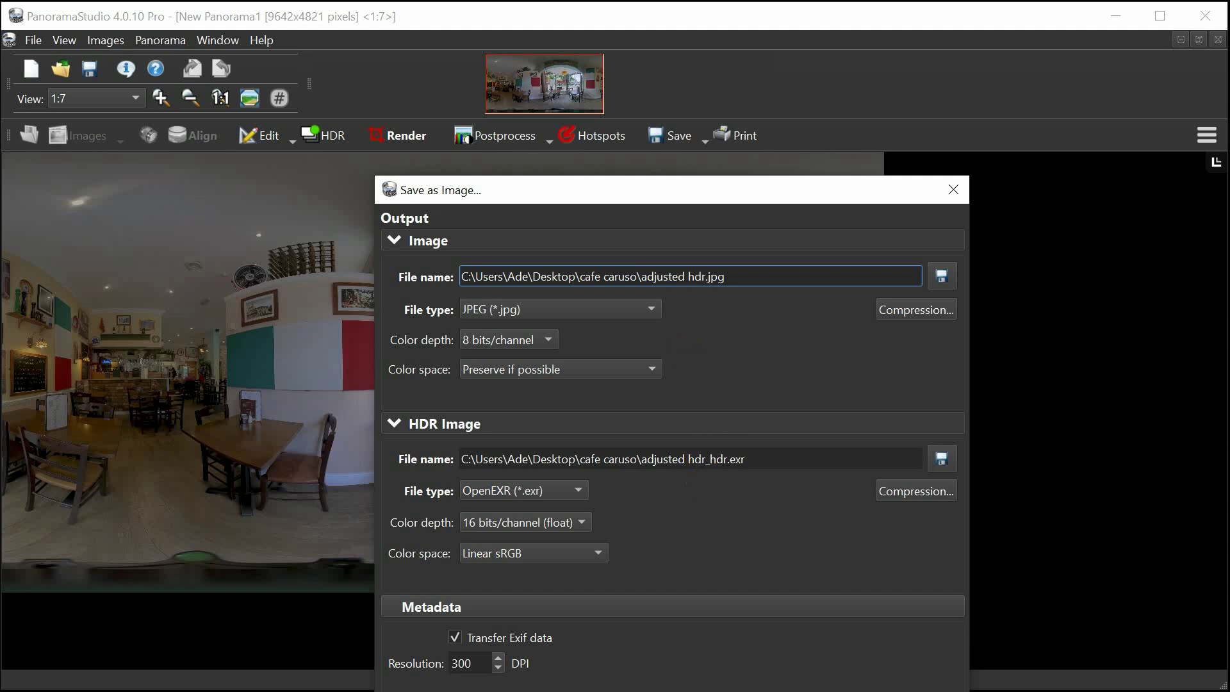
key("Return")
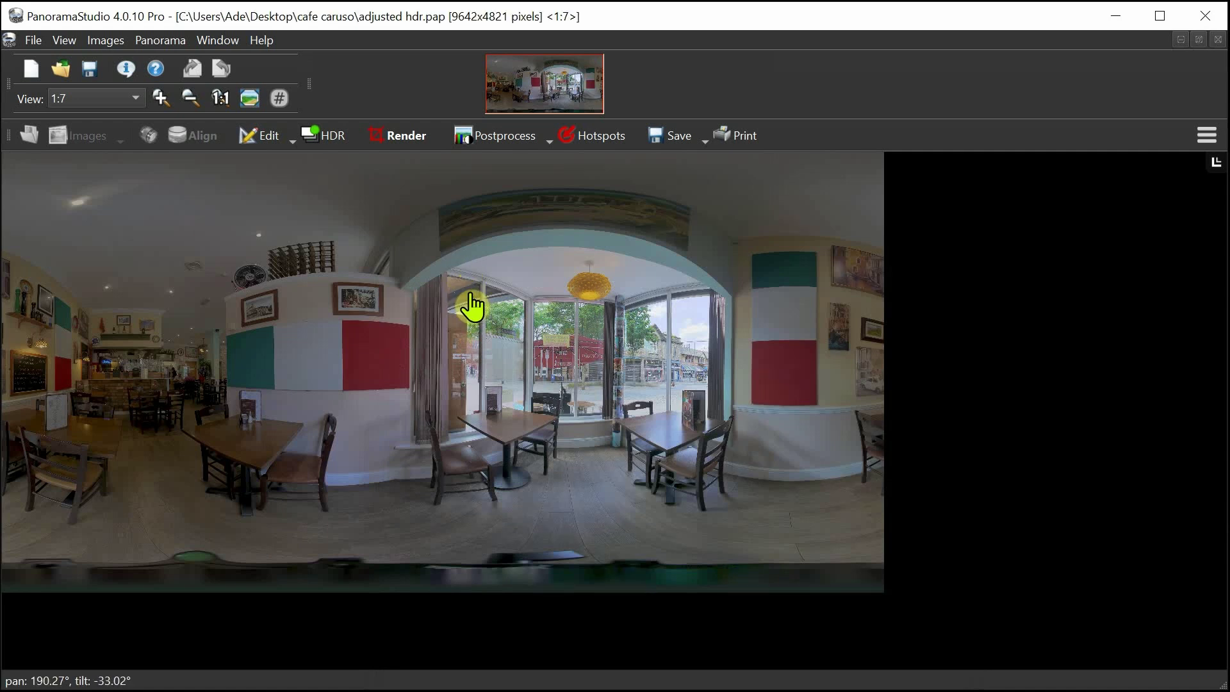
left_click(1203, 28)
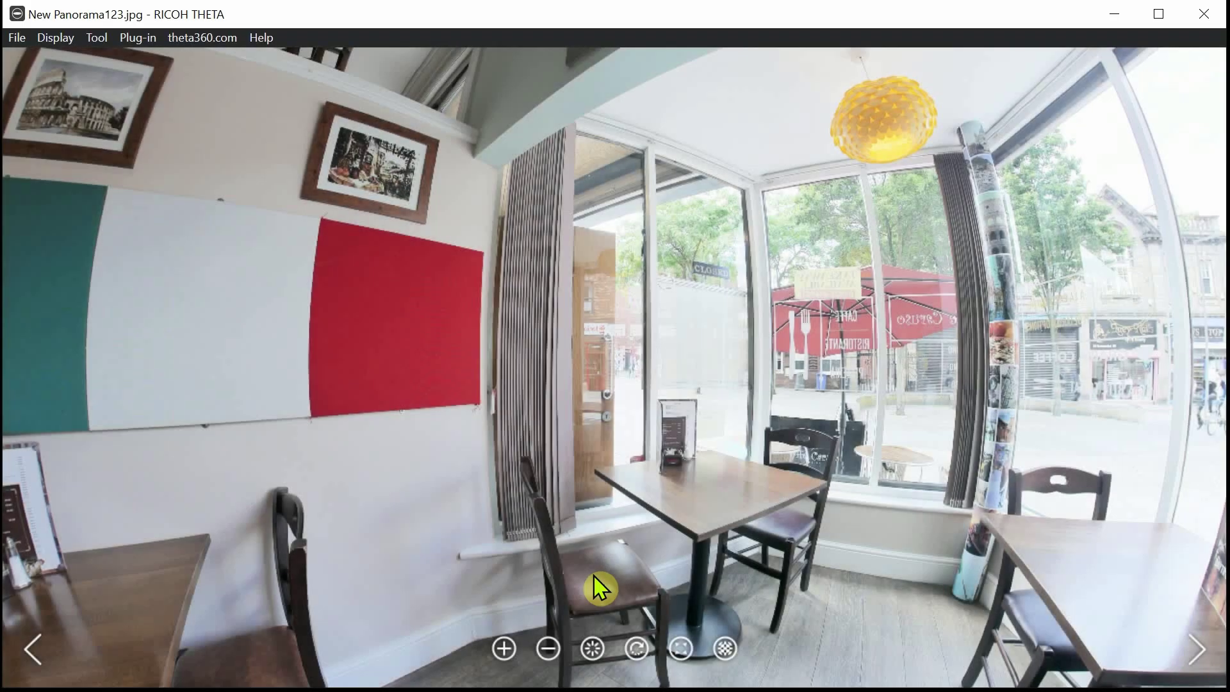
left_click_drag(662, 478, 527, 332)
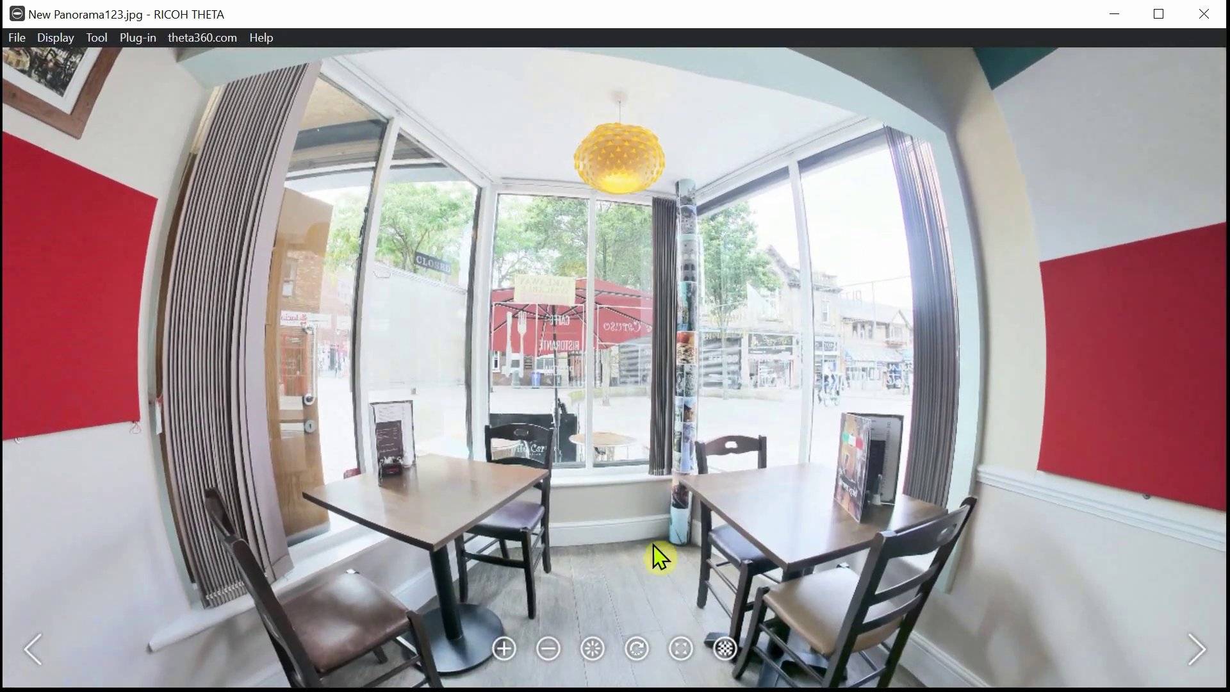
left_click(509, 652)
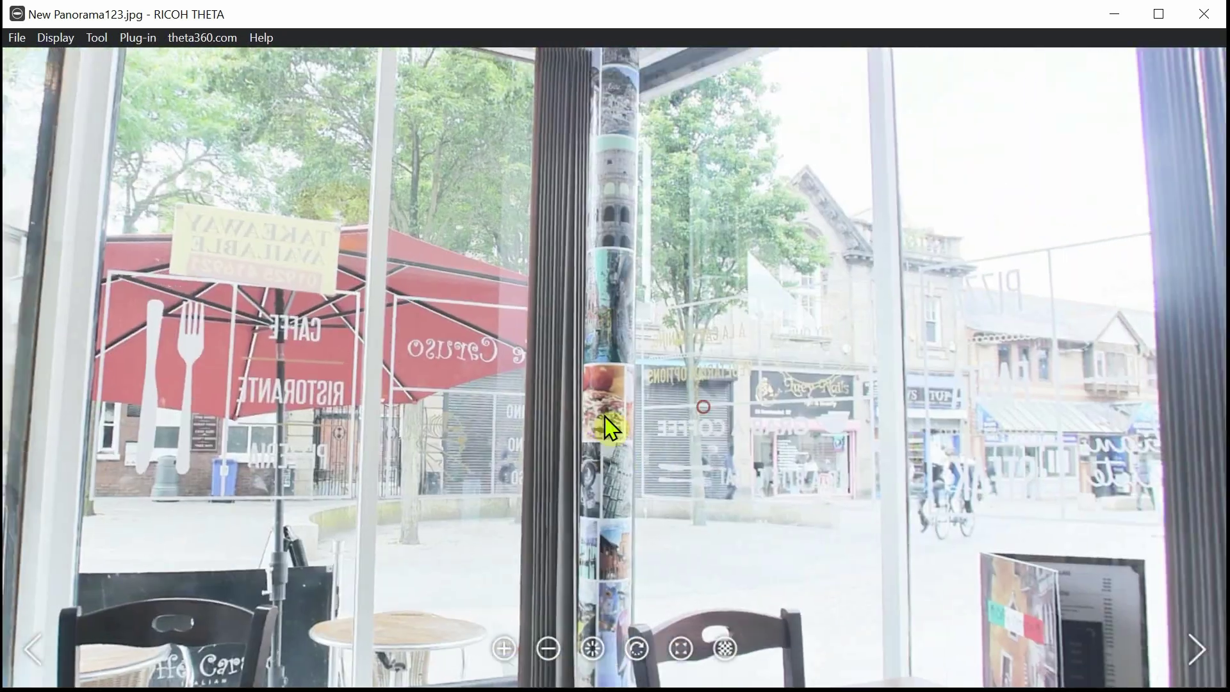
left_click_drag(605, 418, 687, 393)
scroll(693, 405, "down", 5)
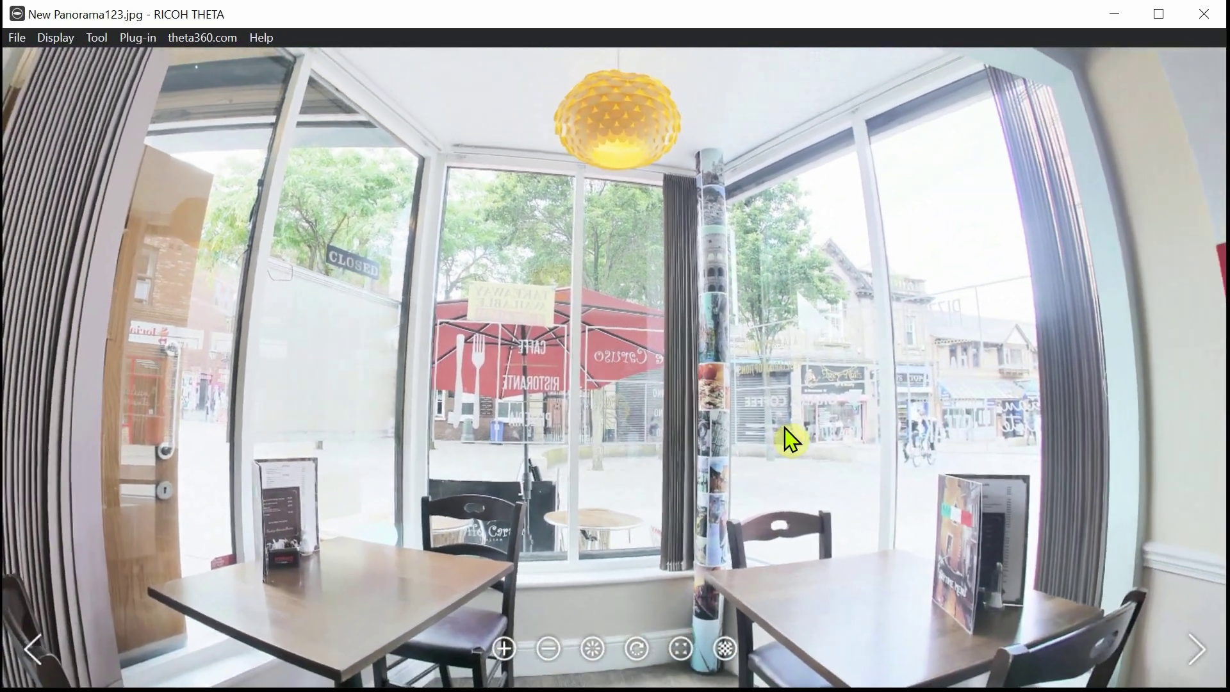
left_click_drag(788, 433, 599, 357)
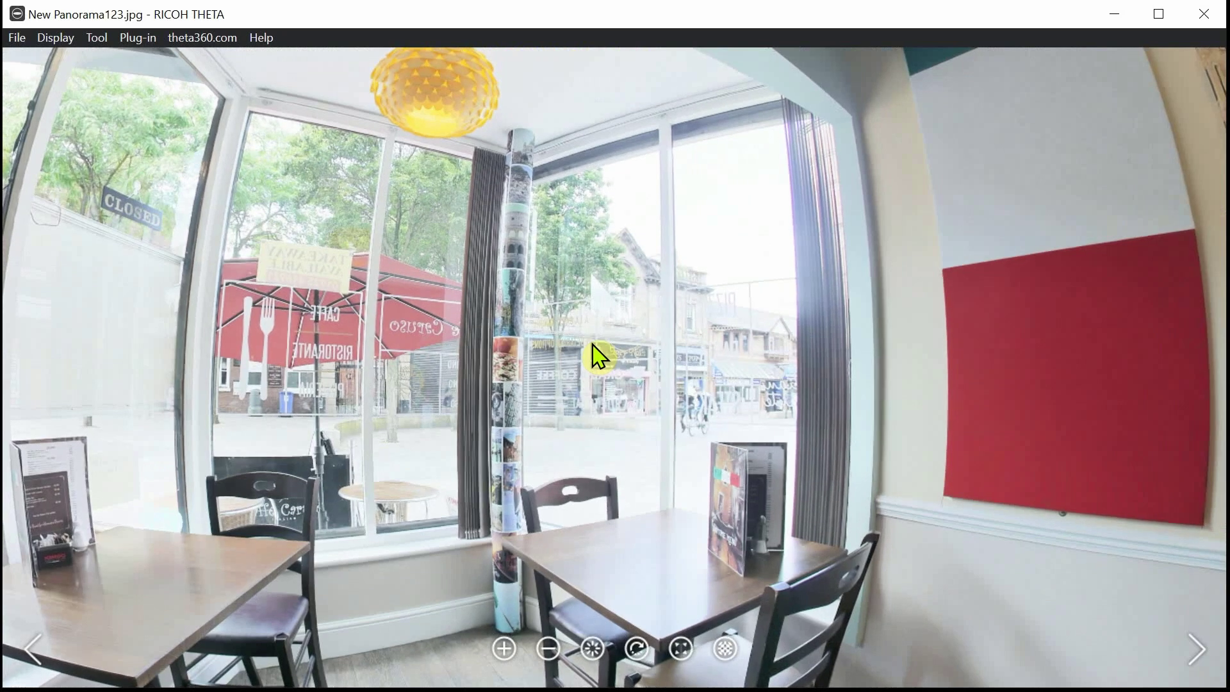
left_click_drag(595, 354, 892, 384)
scroll(782, 362, "up", 2)
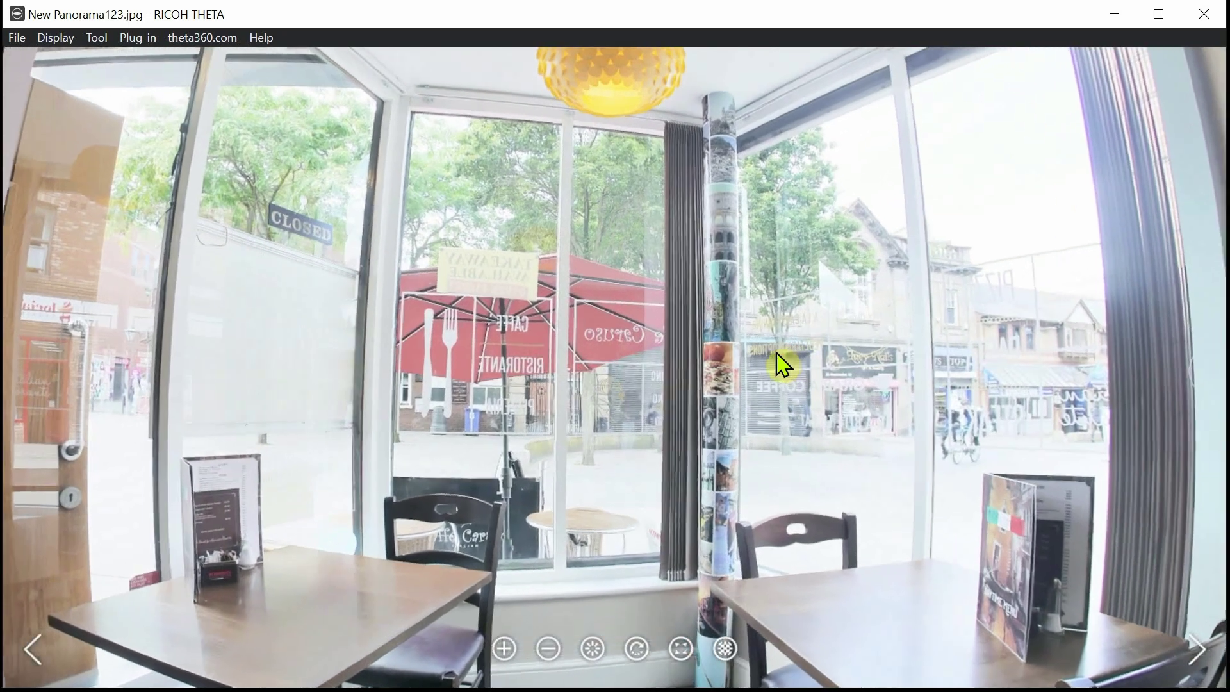
left_click_drag(919, 241, 711, 307)
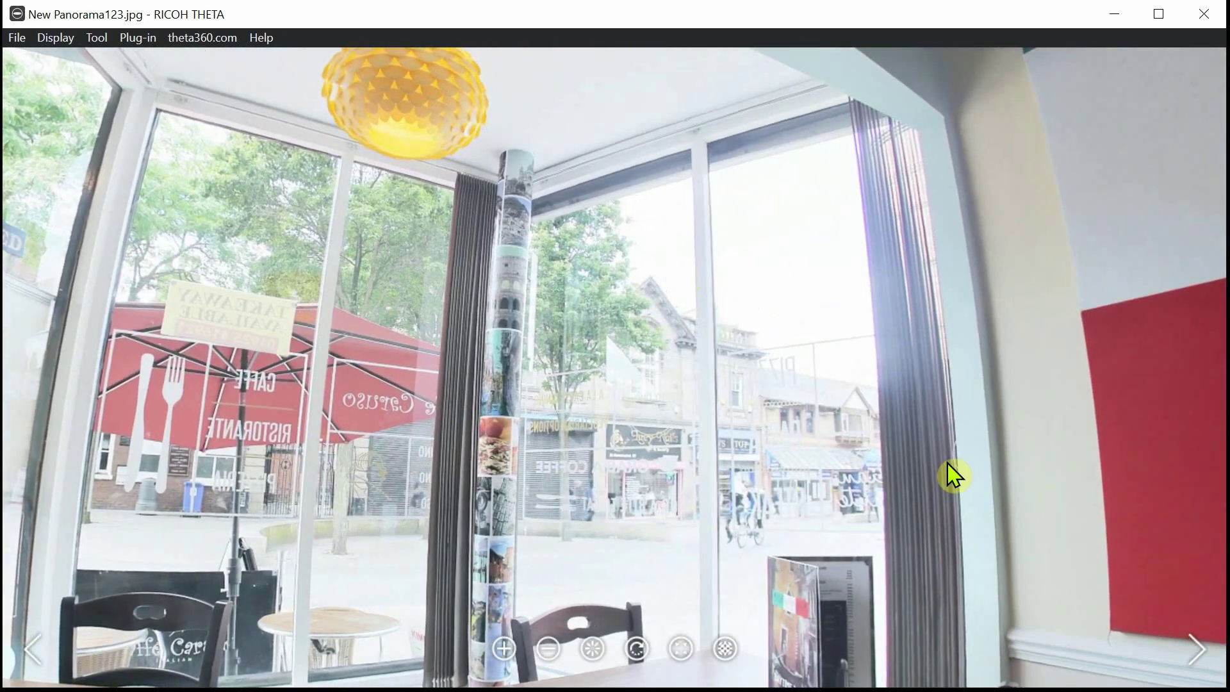
left_click_drag(593, 359, 1022, 196)
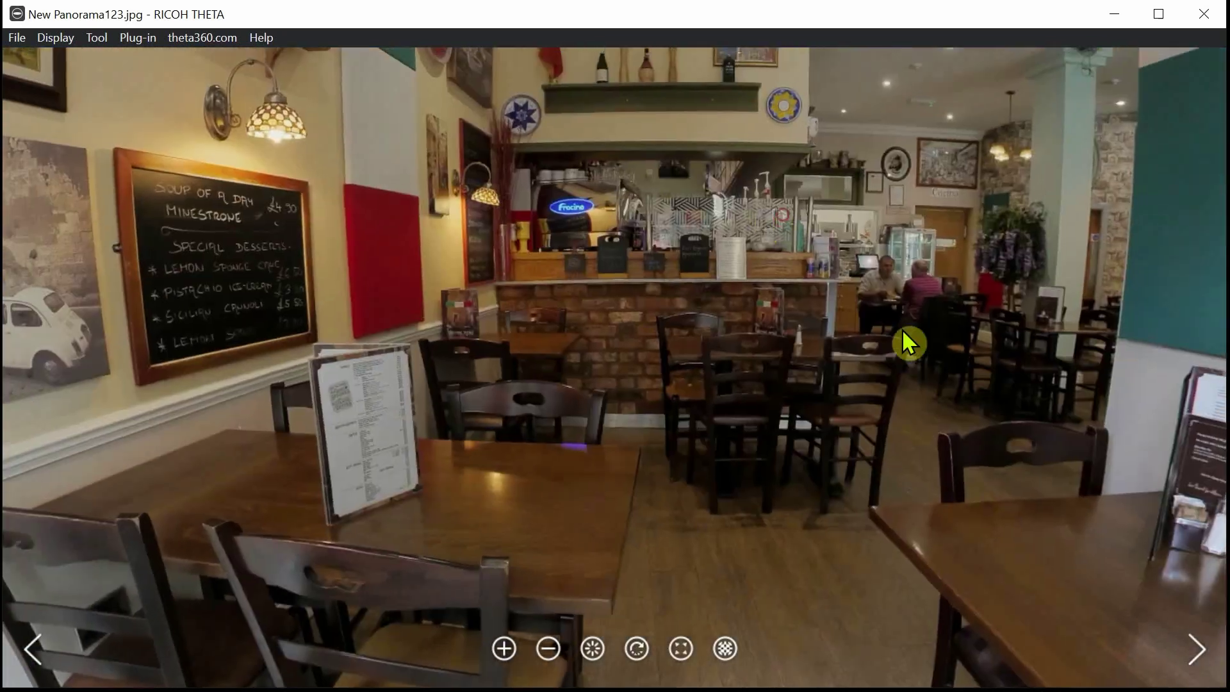
left_click_drag(901, 329, 1172, 412)
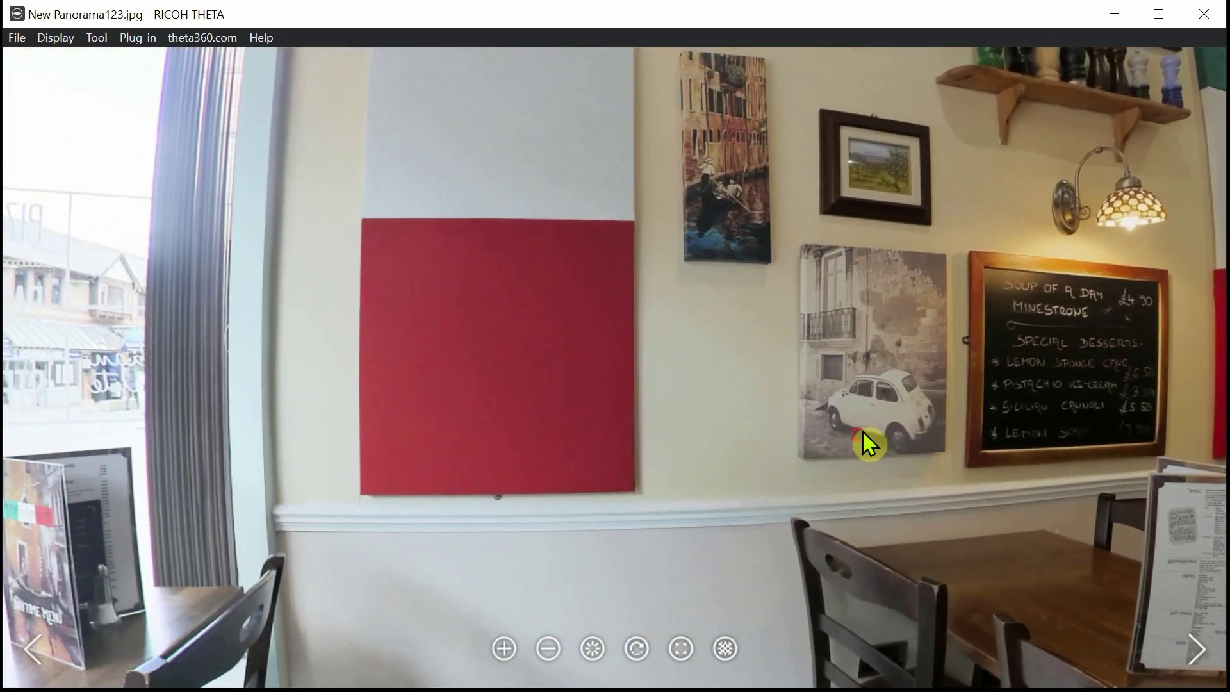
left_click_drag(862, 431, 1222, 418)
left_click_drag(777, 489, 929, 500)
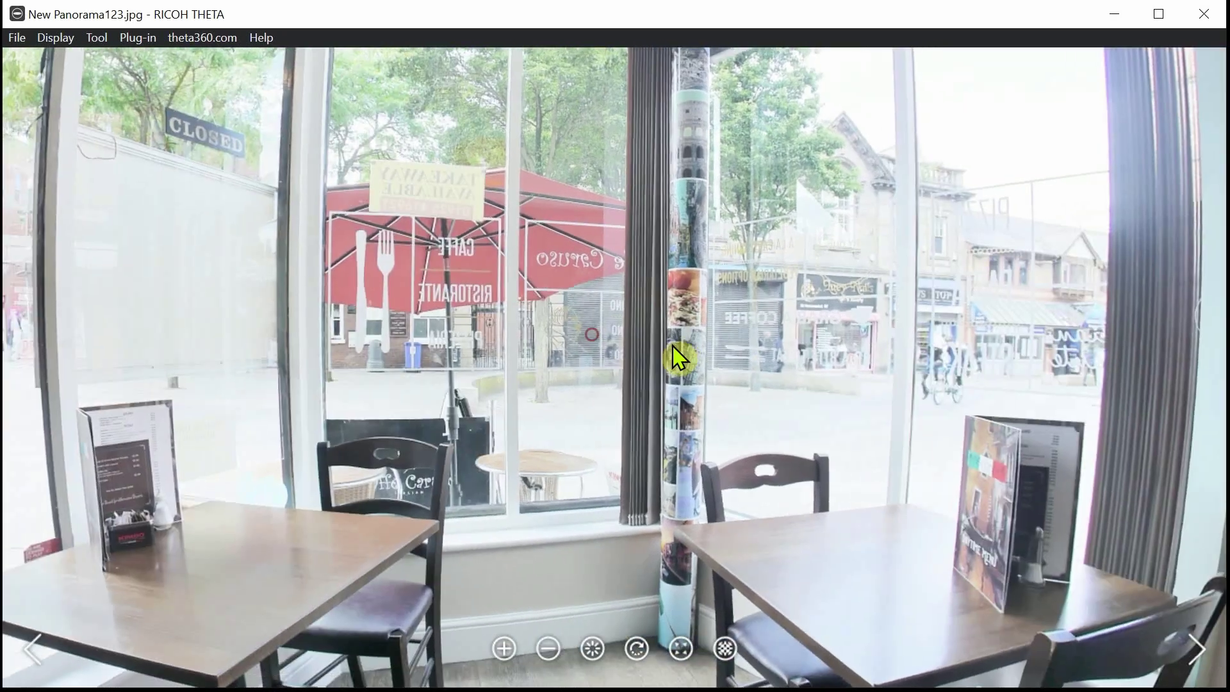
left_click_drag(678, 358, 716, 433)
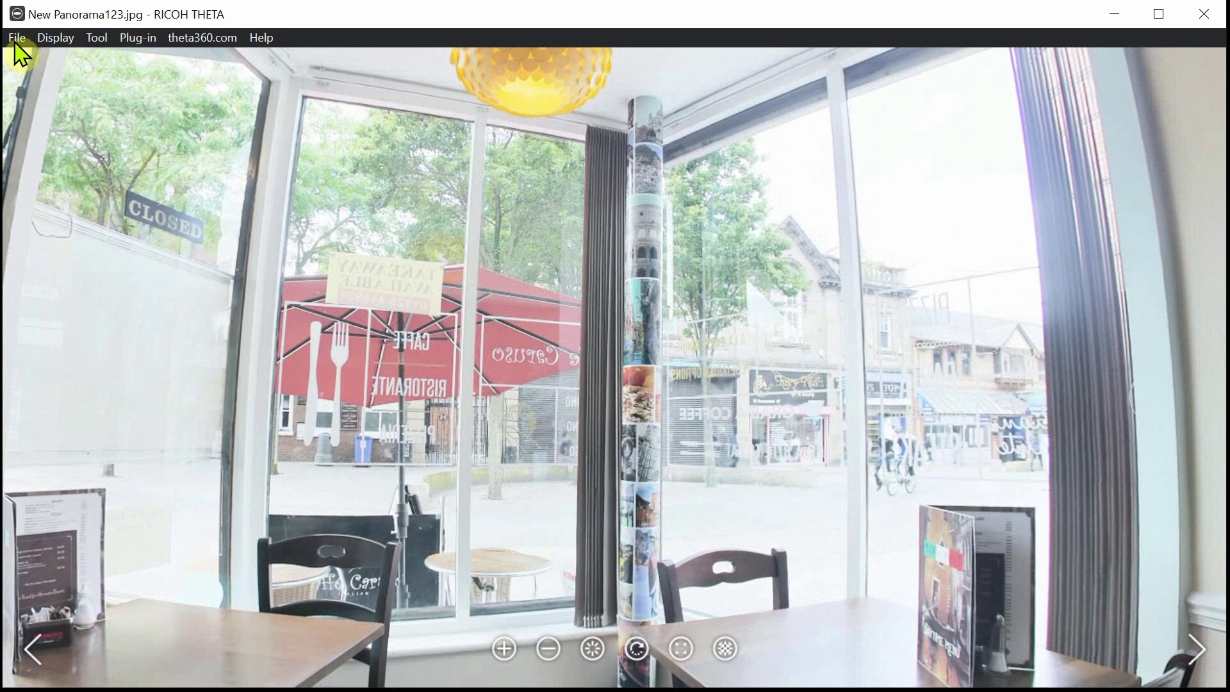
- Open adjusted hdr.jpg from the cafe caruso folder in RICOH THETA
left_click(23, 63)
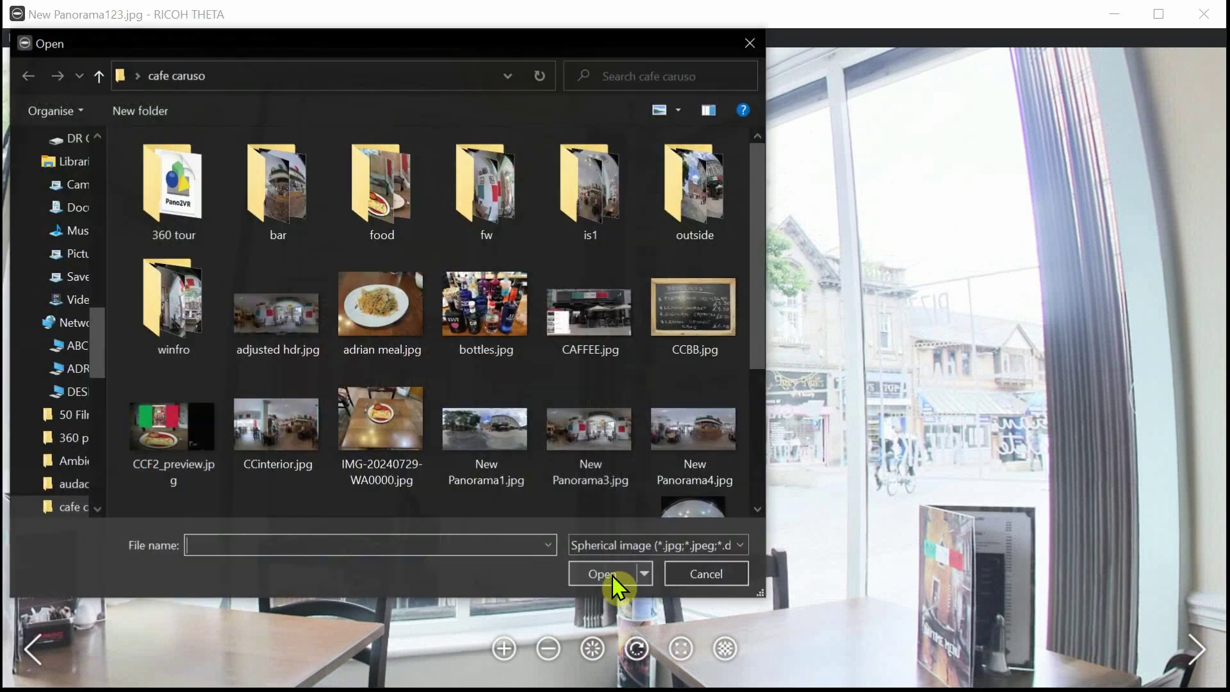
left_click(261, 333)
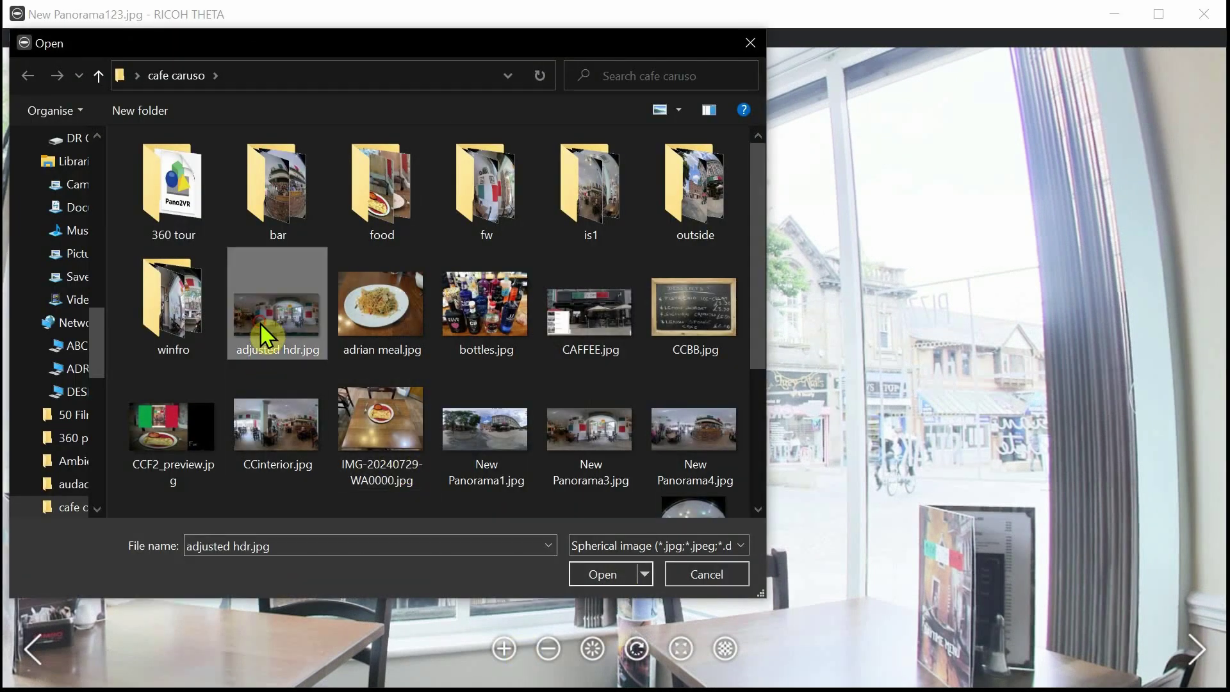
left_click(599, 575)
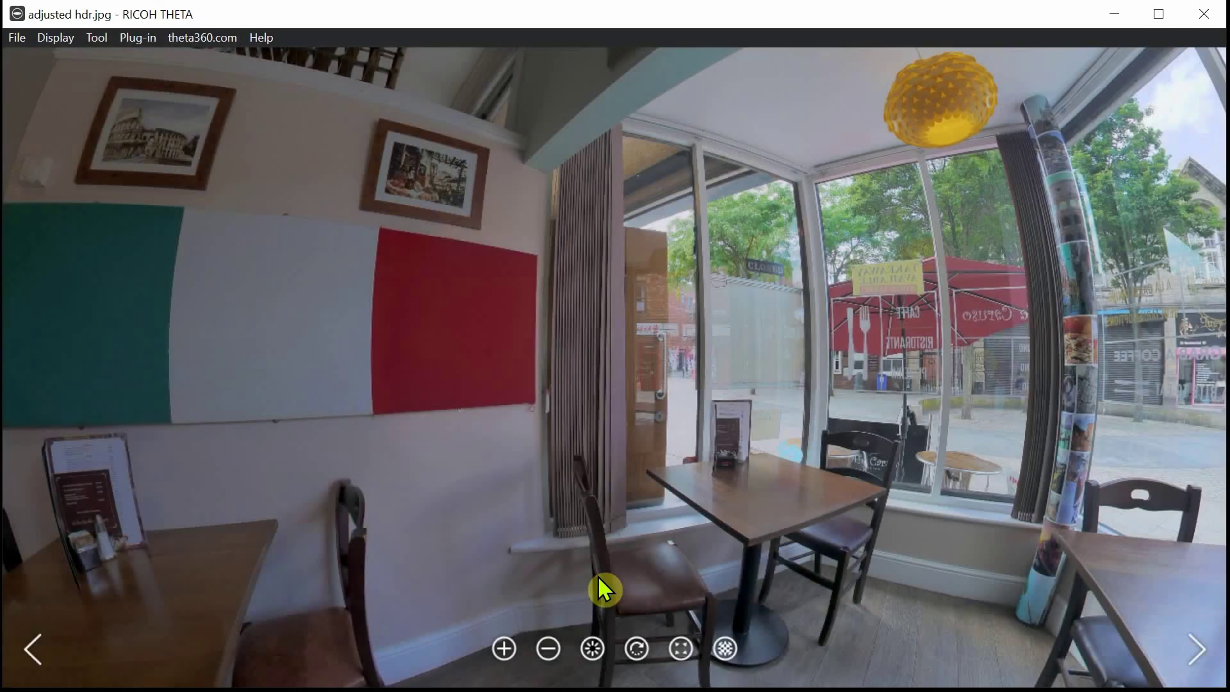
- Inspect the tone-mapped panorama: the window corner, flag wall, bar area, and lamp
left_click_drag(878, 434, 588, 430)
scroll(612, 442, "up", 10)
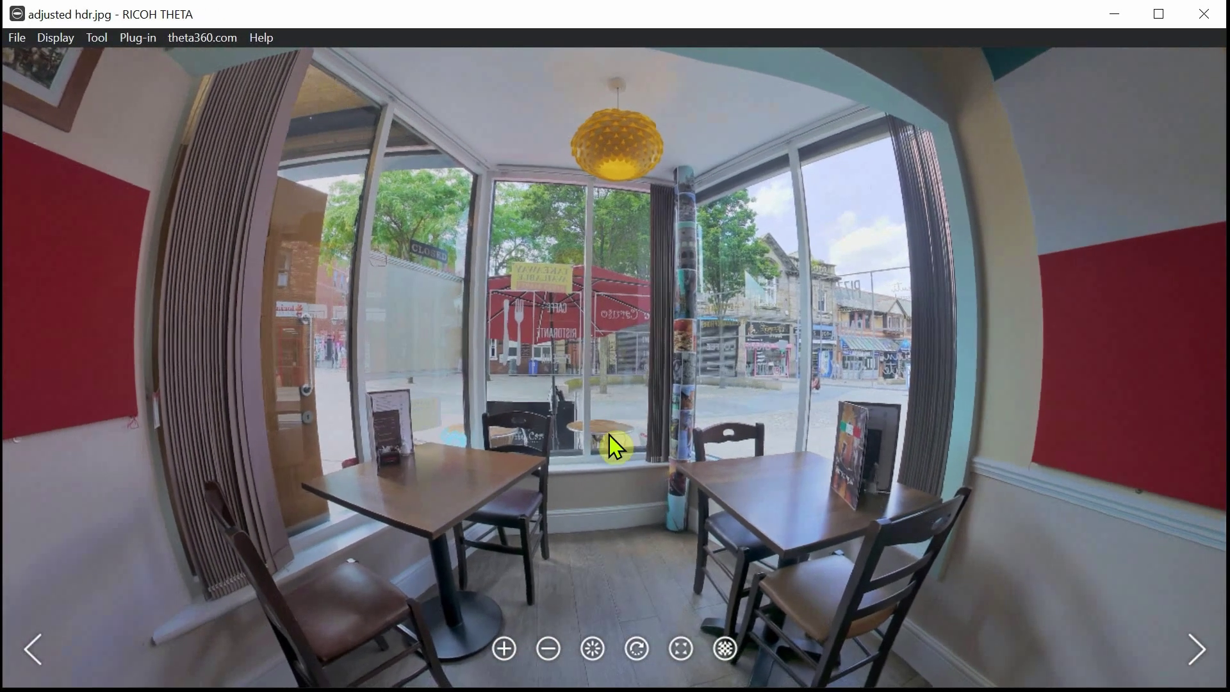
scroll(755, 341, "down", 10)
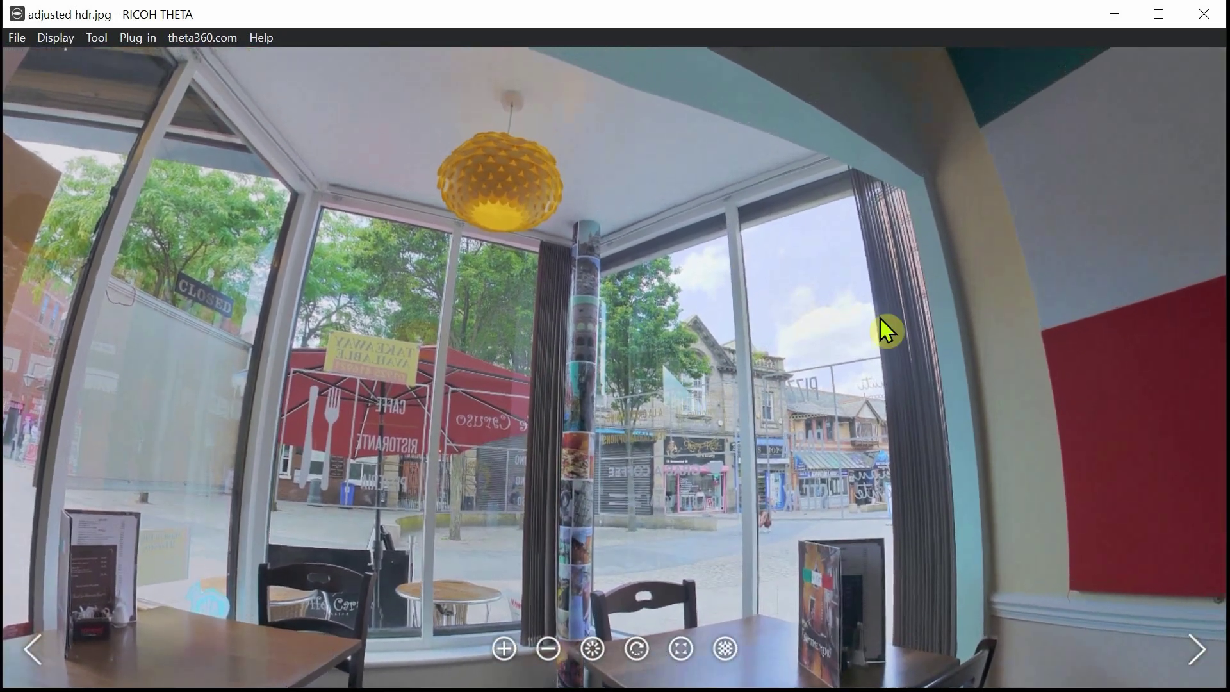
left_click_drag(887, 329, 509, 299)
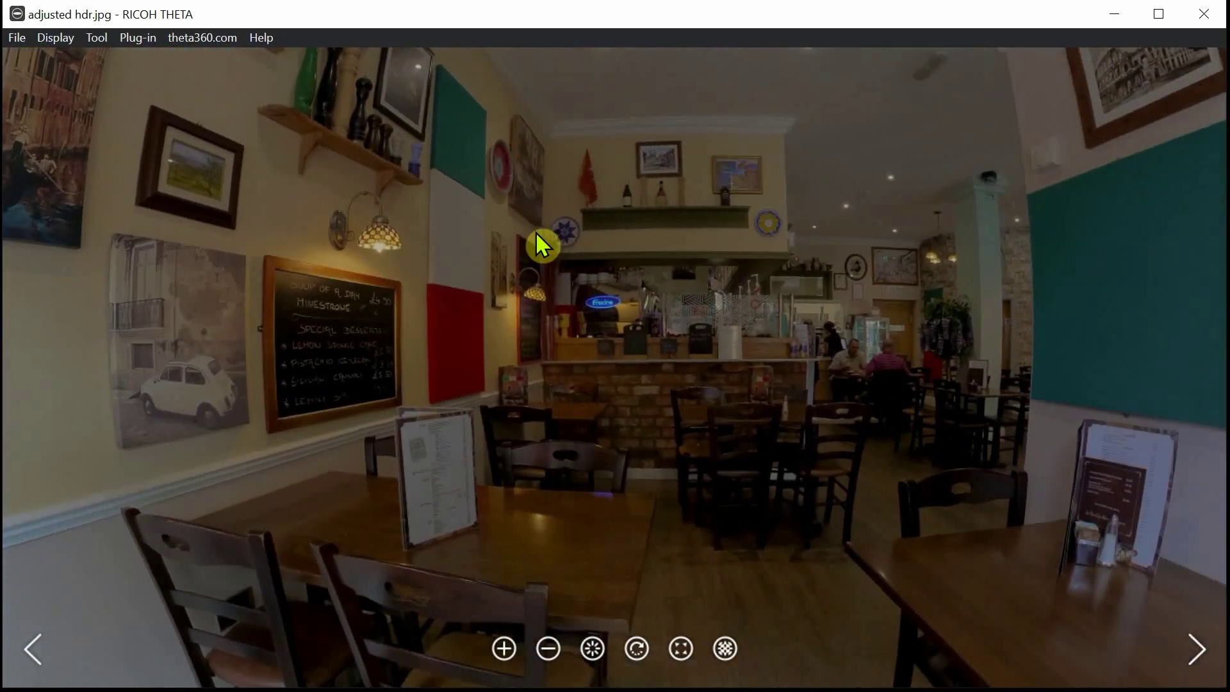
left_click_drag(535, 232, 482, 212)
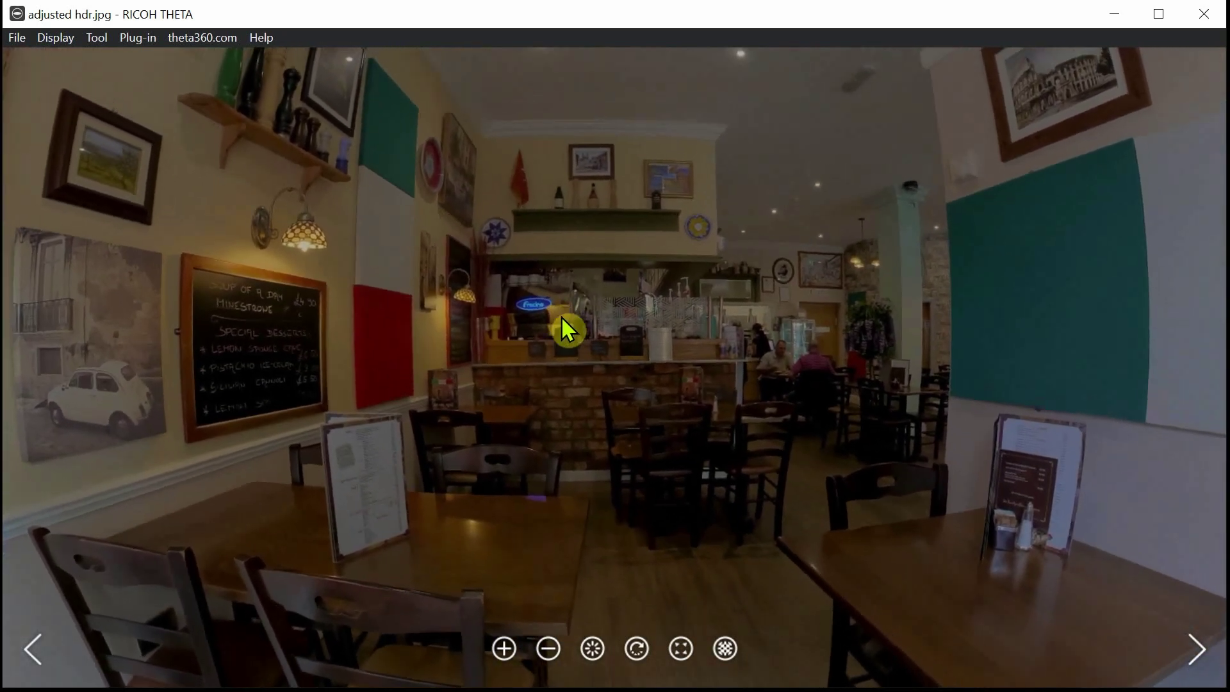
scroll(646, 407, "up", 4)
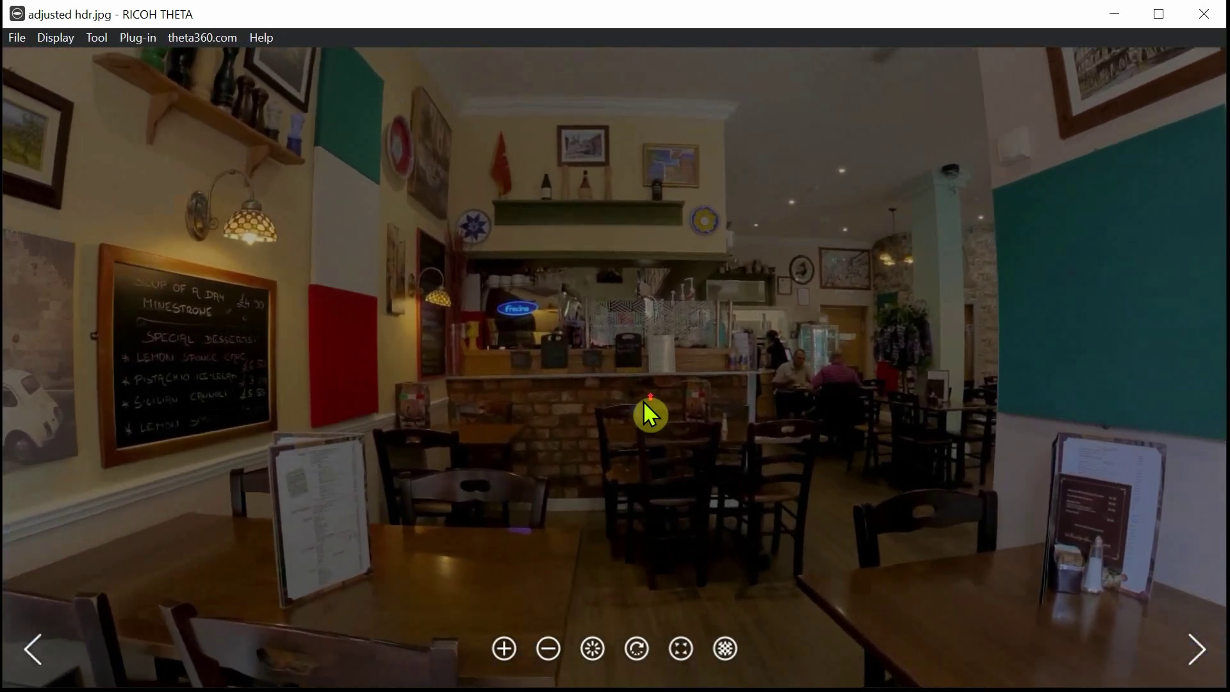
scroll(647, 409, "down", 4)
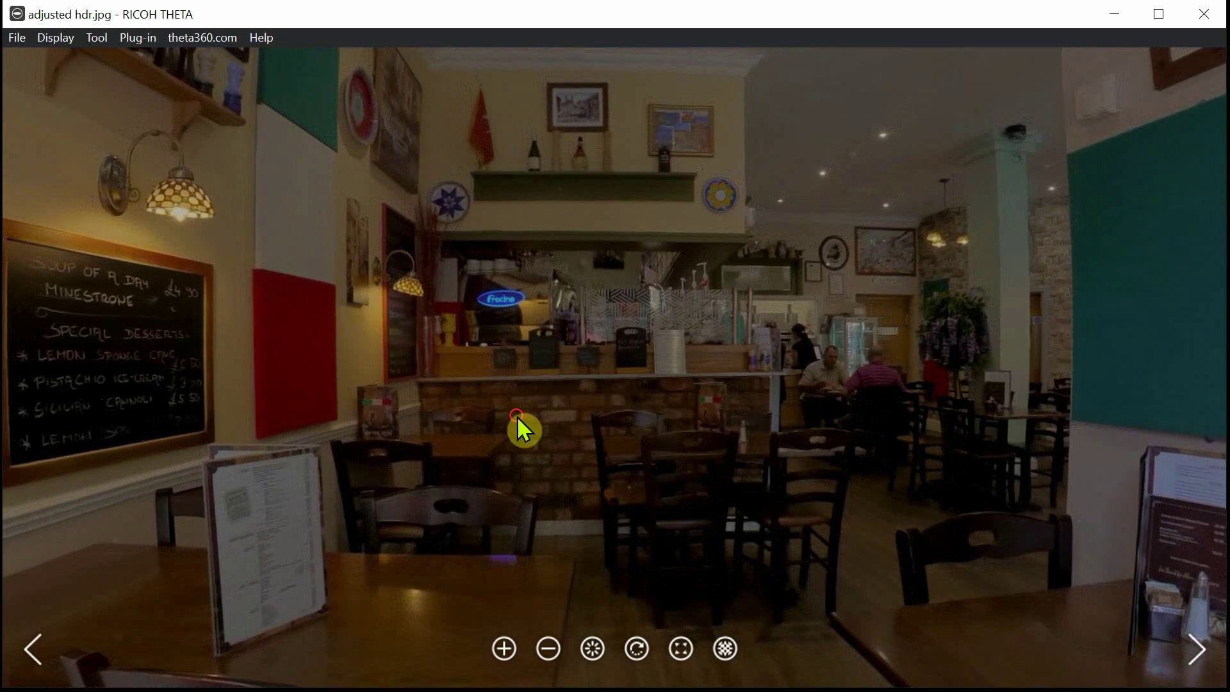
left_click_drag(521, 429, 781, 429)
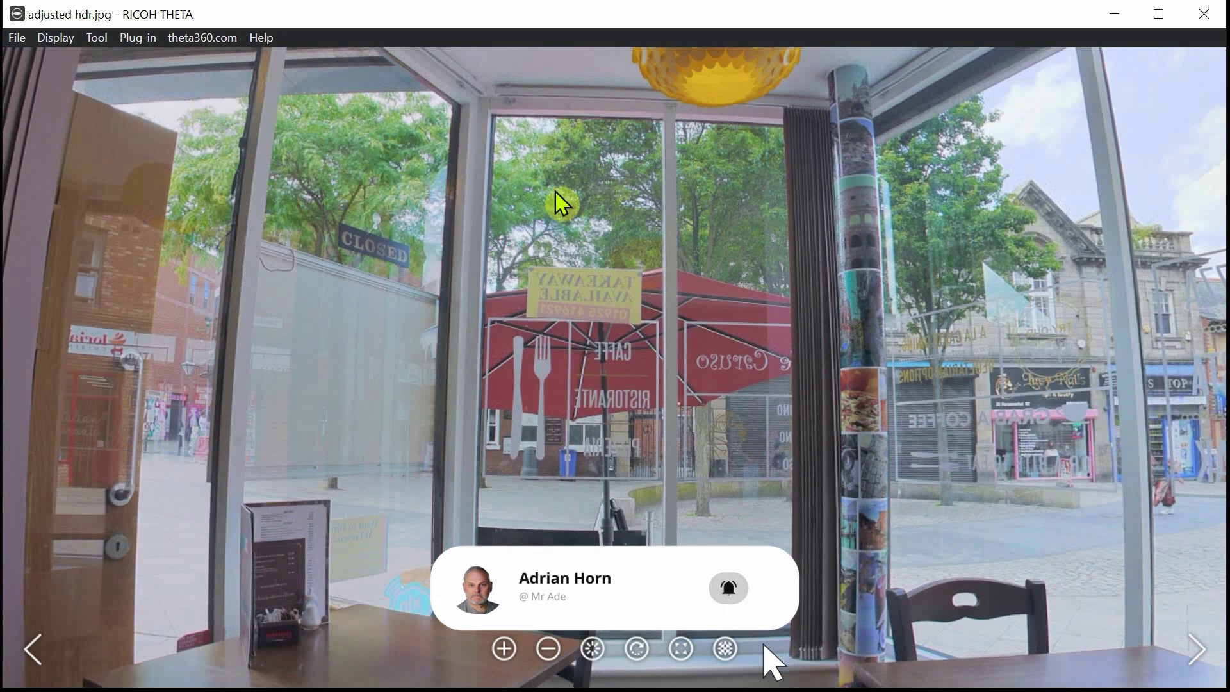
left_click_drag(562, 203, 509, 277)
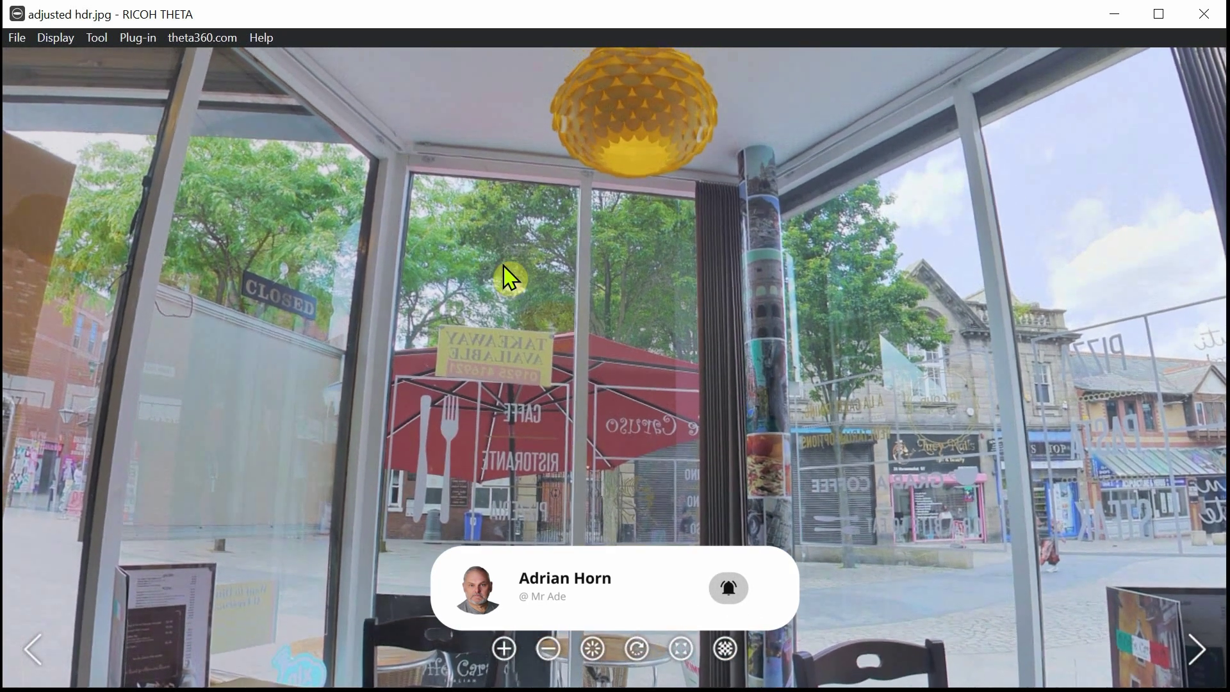